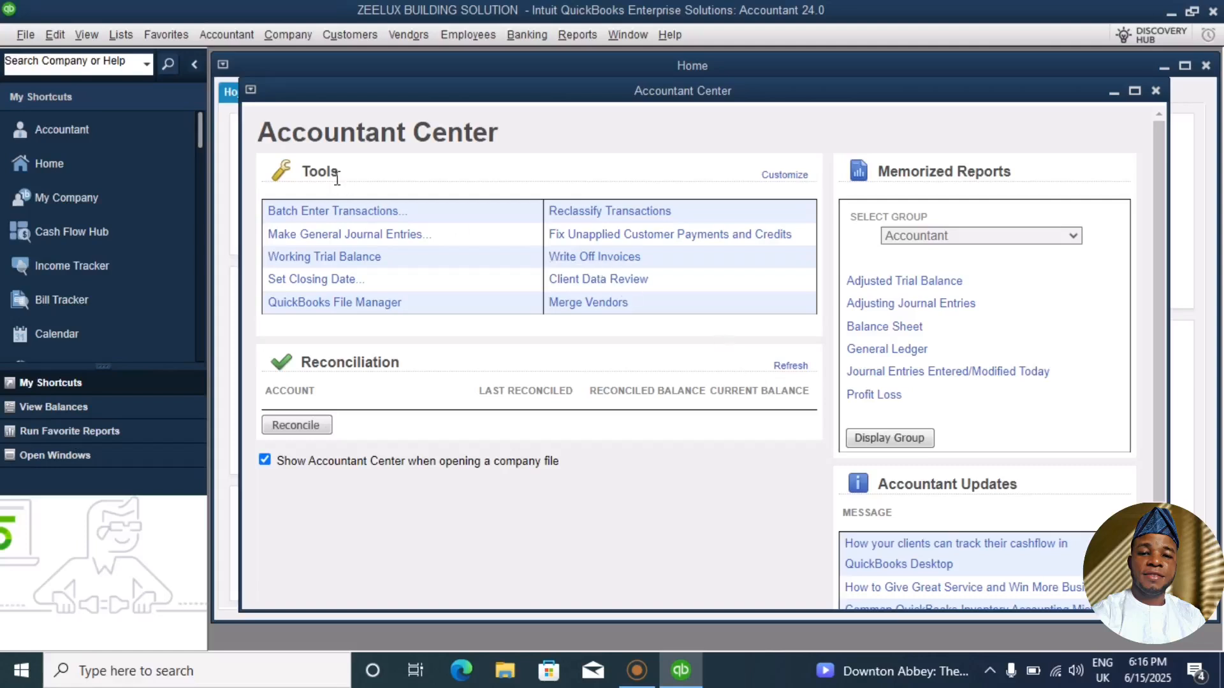
Close the Accountant Center and open the company-wide Accounting preferences
{"action": "left_click", "coordinate": [1156, 92]}
{"action": "left_click", "coordinate": [697, 287]}
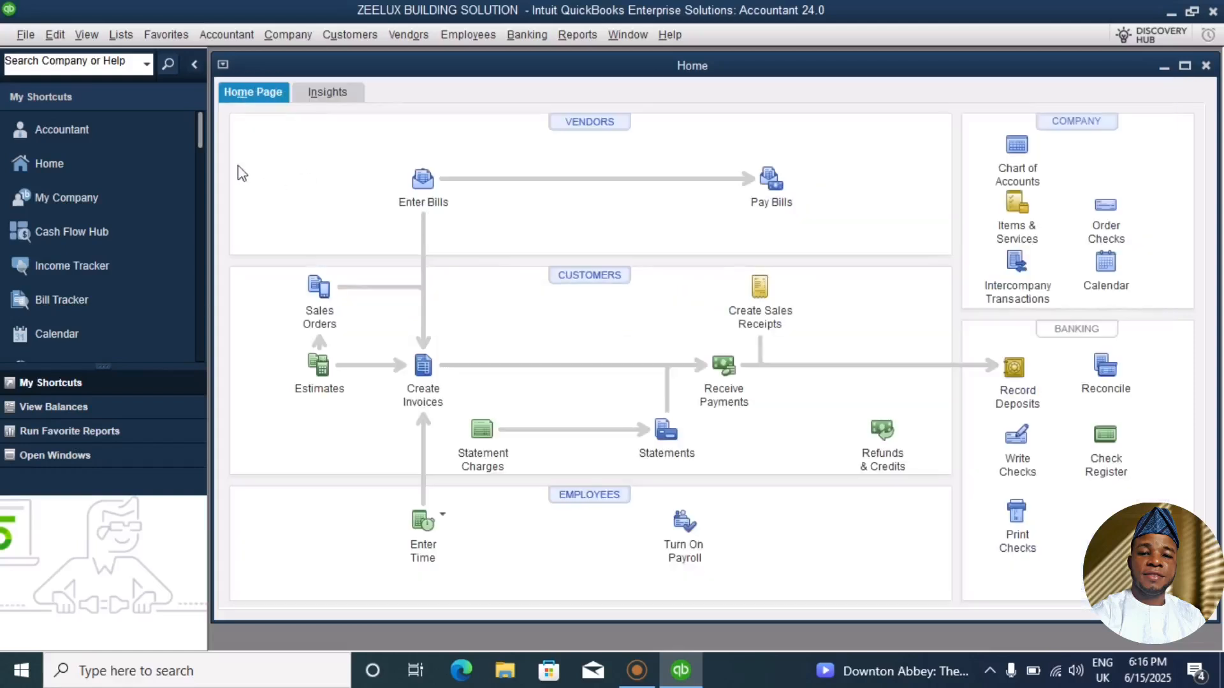
{"action": "left_click", "coordinate": [54, 35]}
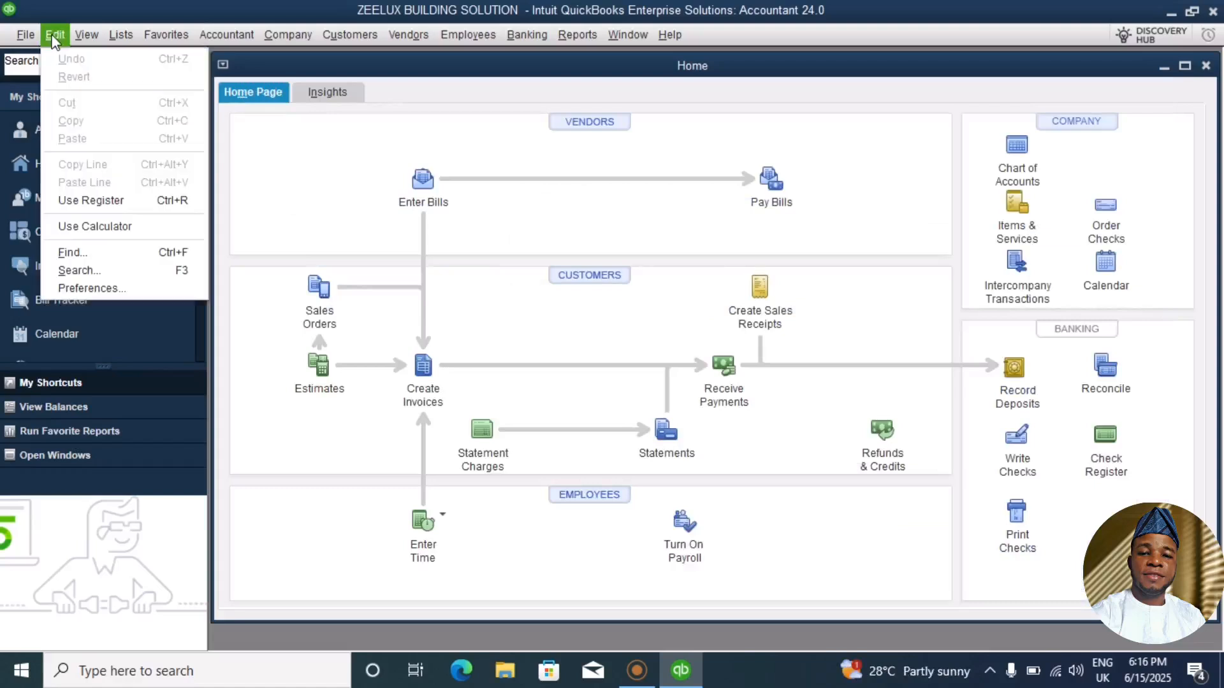
{"action": "left_click", "coordinate": [77, 288]}
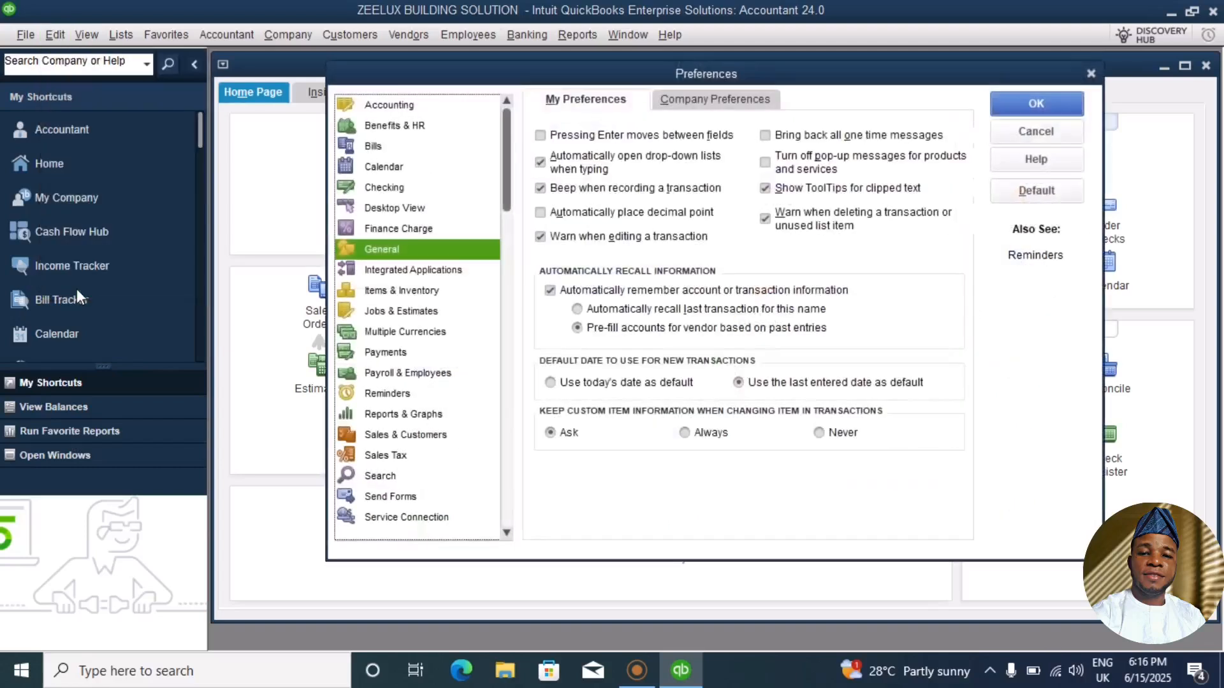
{"action": "left_click", "coordinate": [416, 107]}
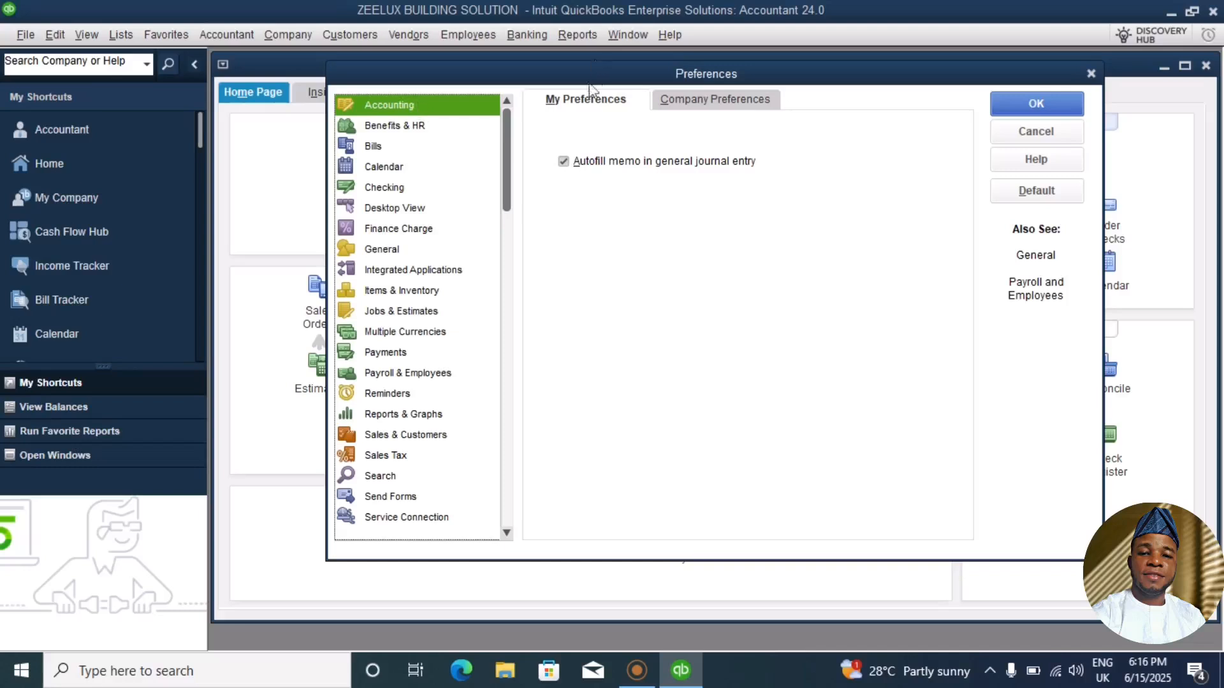
{"action": "left_click", "coordinate": [686, 103]}
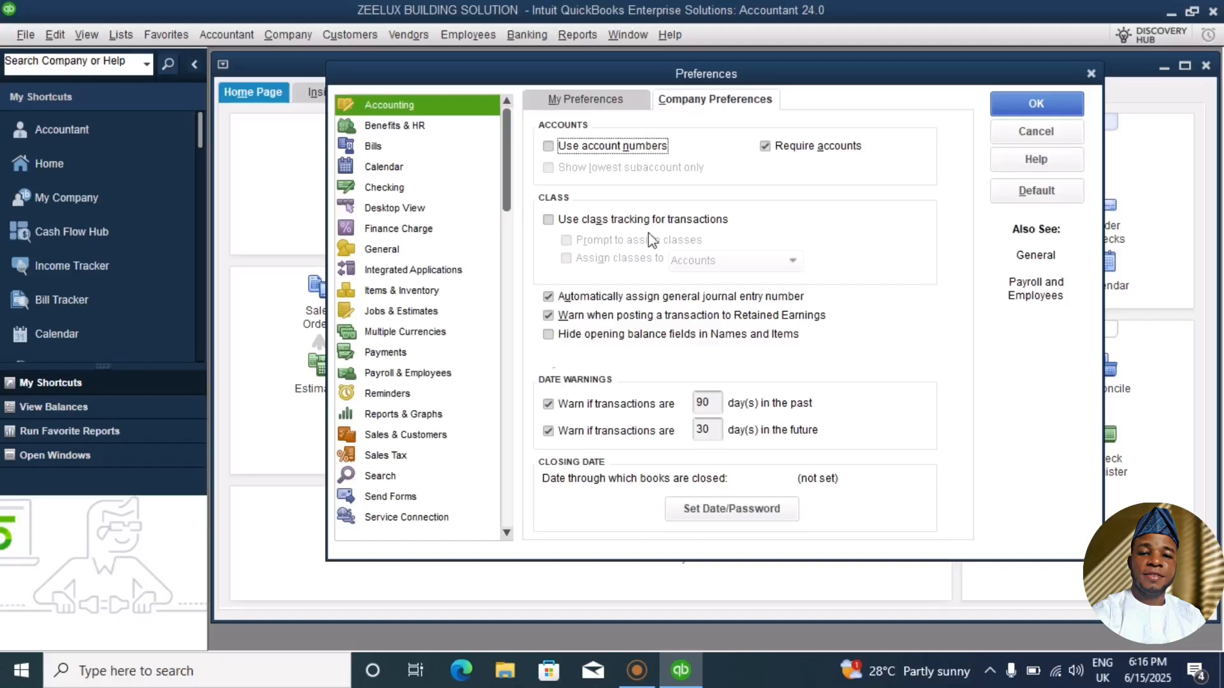
Turn off the date warnings for both past and future transactions and save the Accounting preferences
{"action": "left_click", "coordinate": [548, 404]}
{"action": "left_click", "coordinate": [549, 432]}
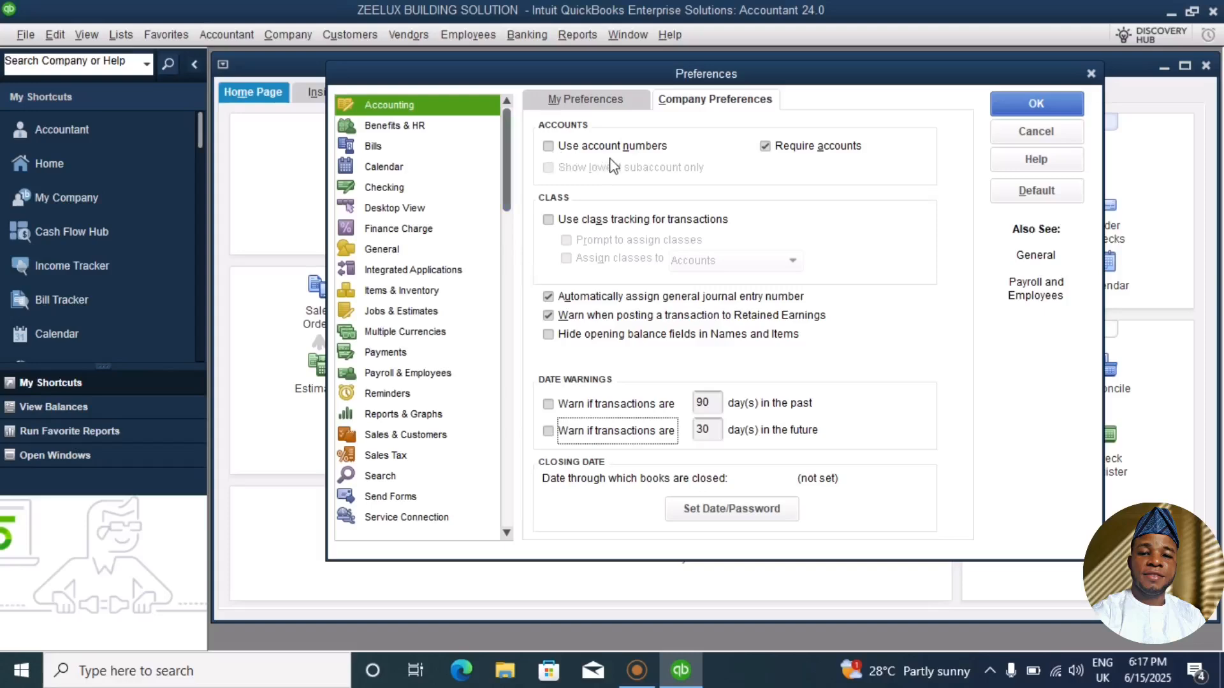
{"action": "left_click", "coordinate": [1014, 111]}
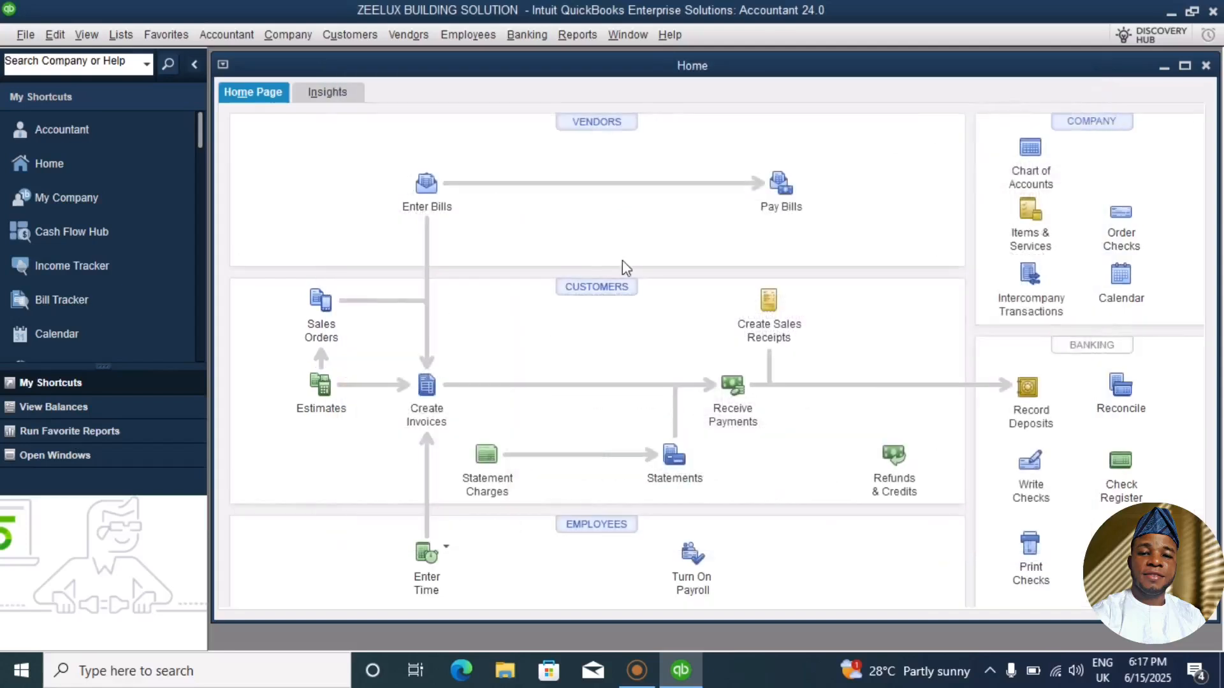
Set the Desktop View preference to "Don't save the desktop" and save it while moving on to the General preferences
{"action": "left_click", "coordinate": [57, 36]}
{"action": "left_click", "coordinate": [98, 289]}
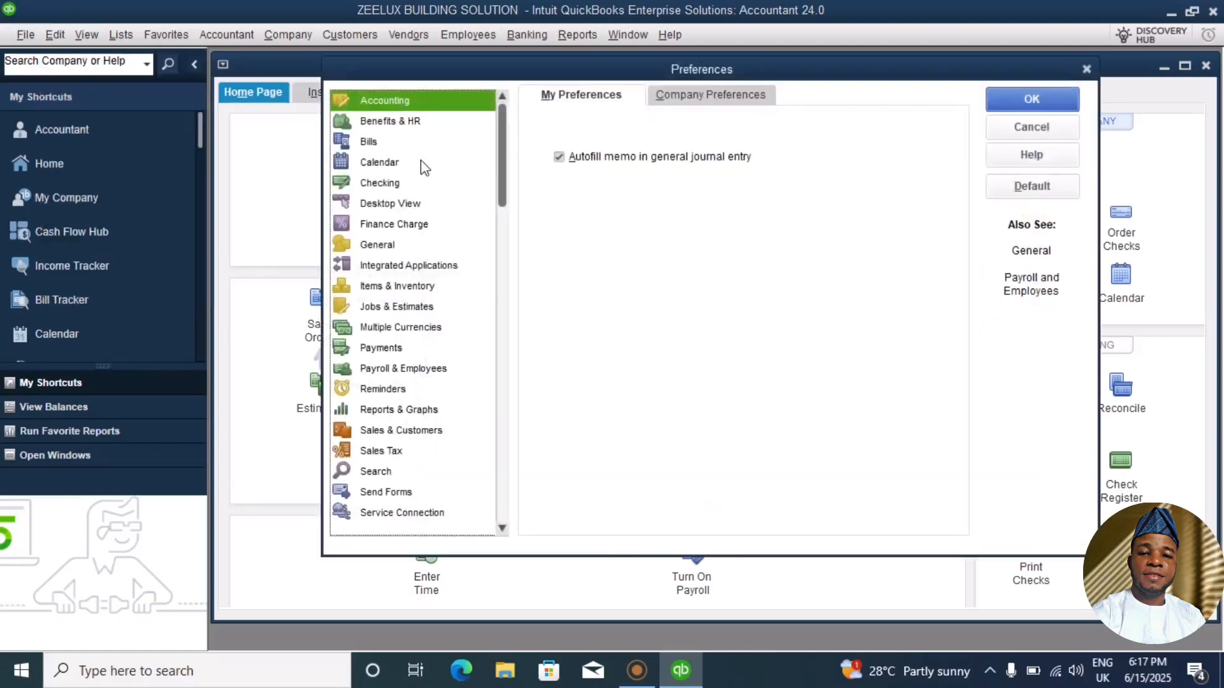
{"action": "left_click", "coordinate": [383, 204]}
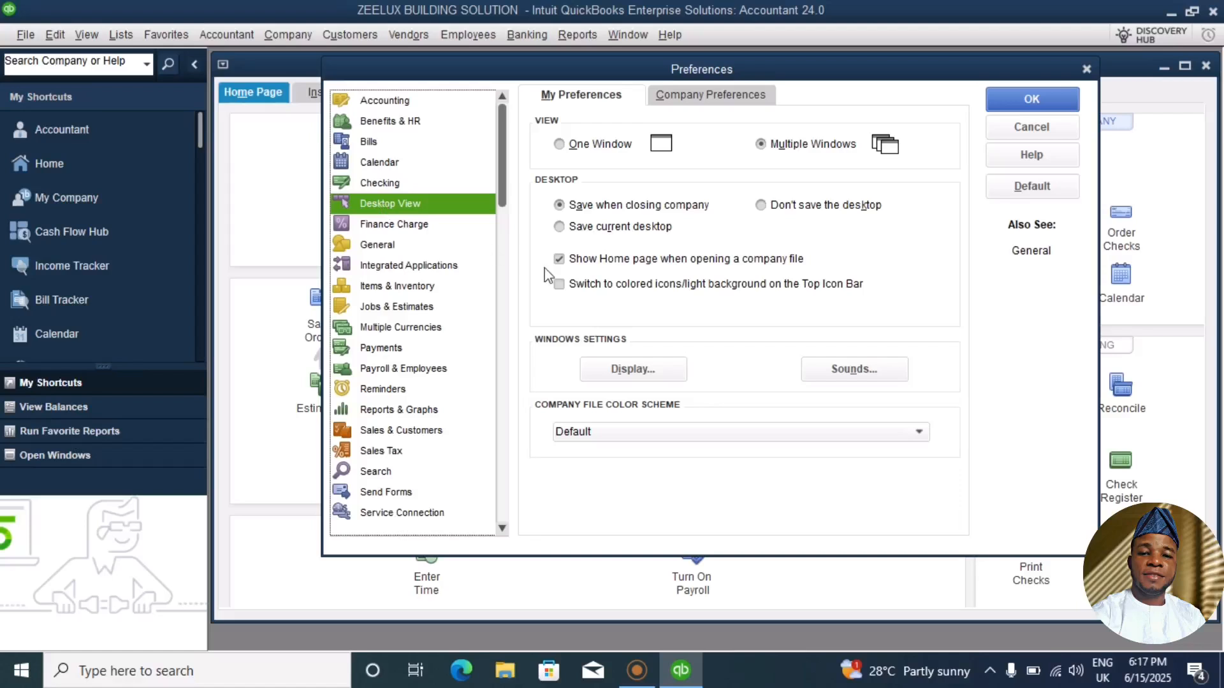
{"action": "left_click", "coordinate": [763, 205]}
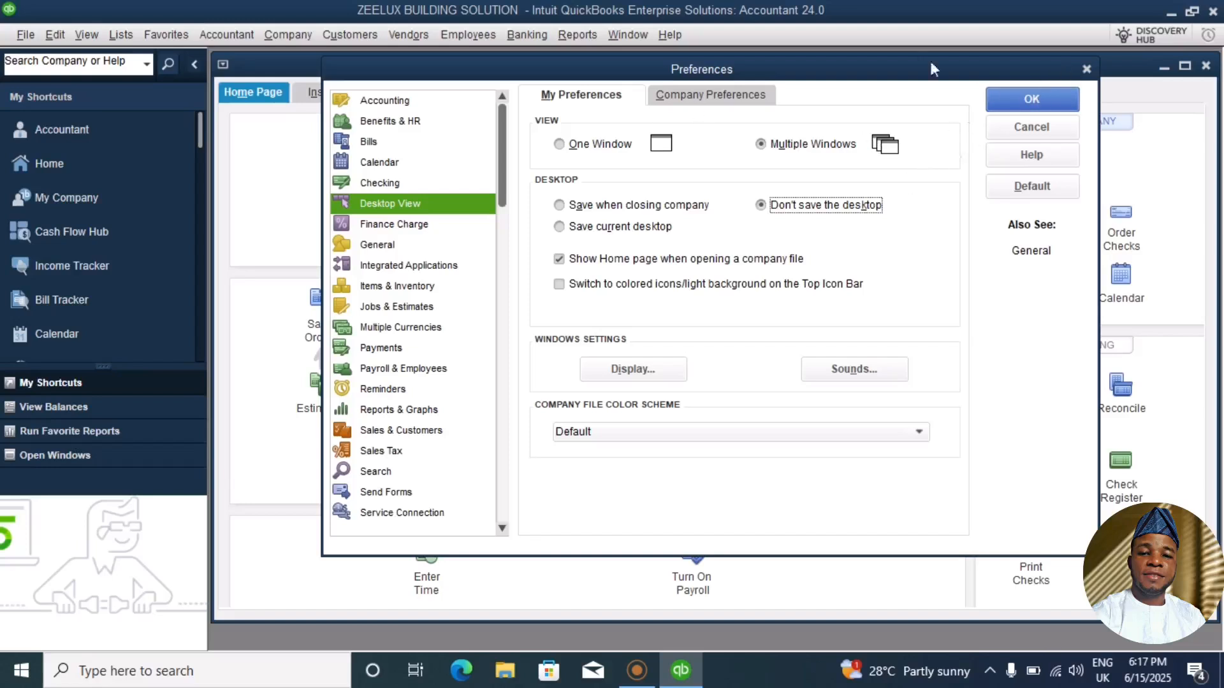
{"action": "left_click", "coordinate": [384, 246]}
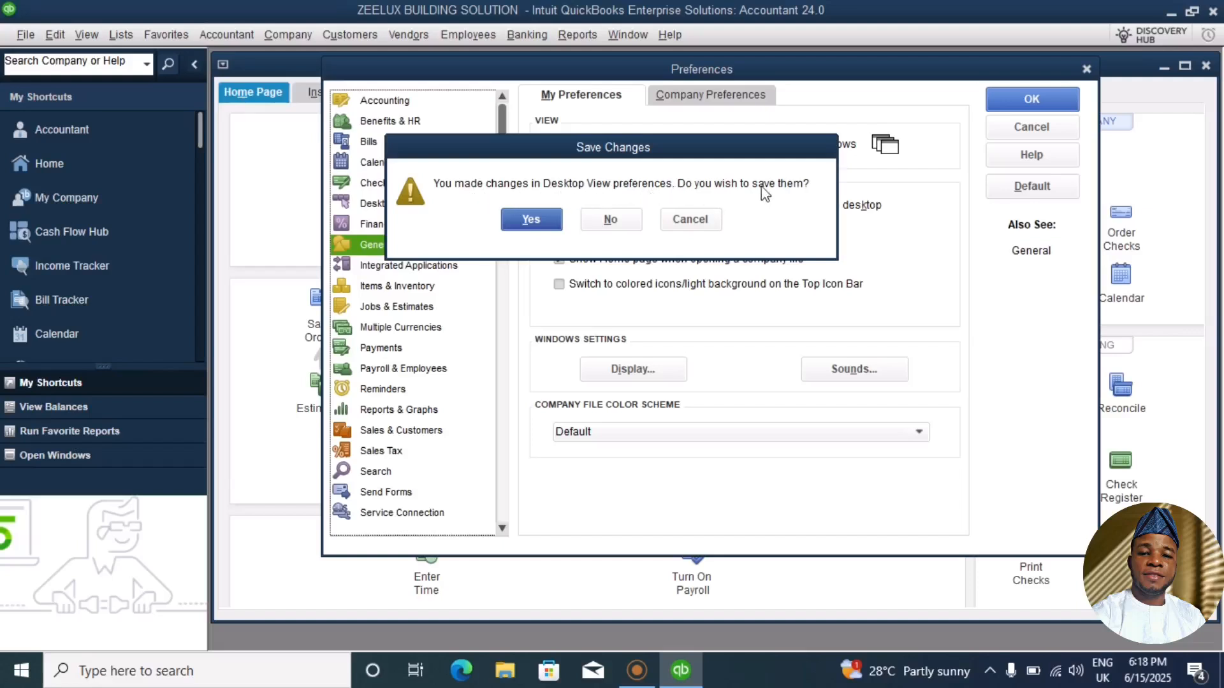
{"action": "left_click", "coordinate": [542, 226]}
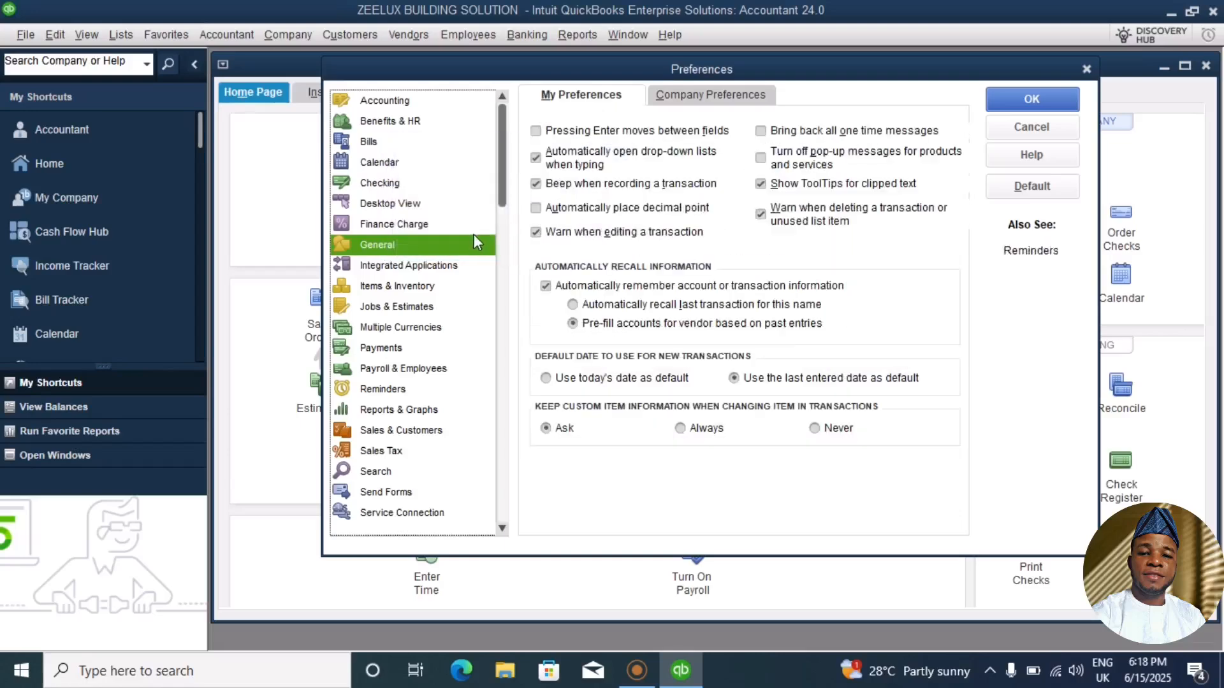
Enable "Turn off pop-up messages for products and services" and save it while moving on to the Items & Inventory preferences
{"action": "left_click", "coordinate": [761, 160]}
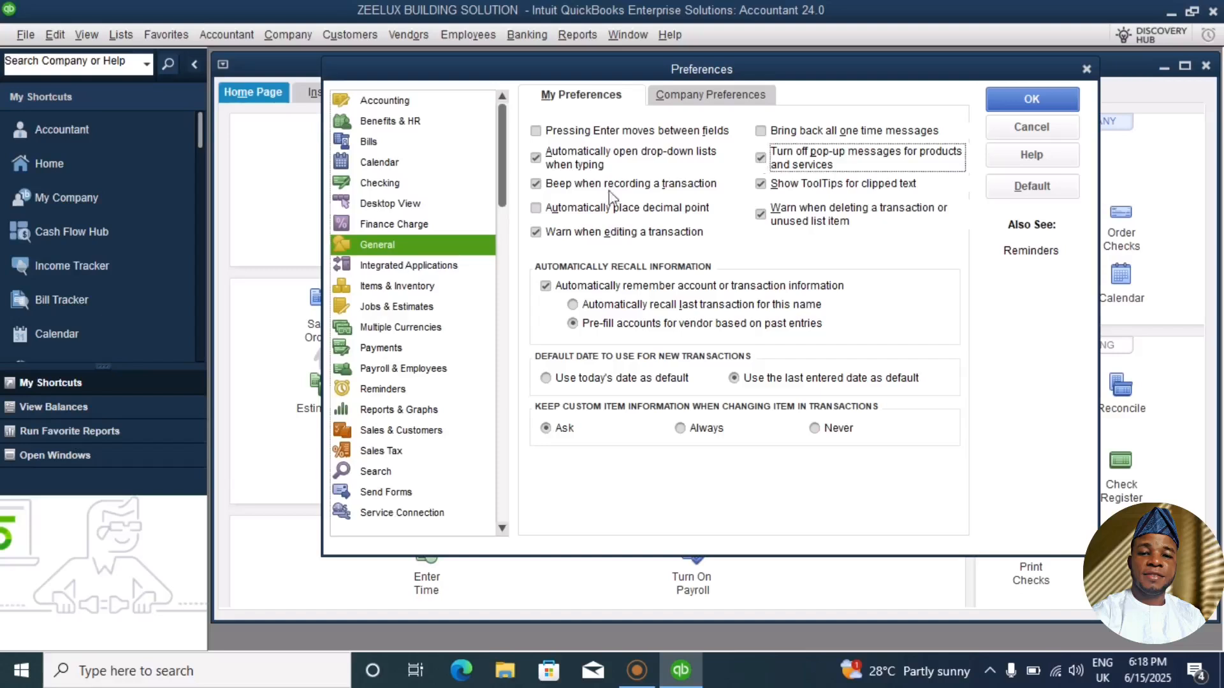
{"action": "left_click", "coordinate": [387, 288]}
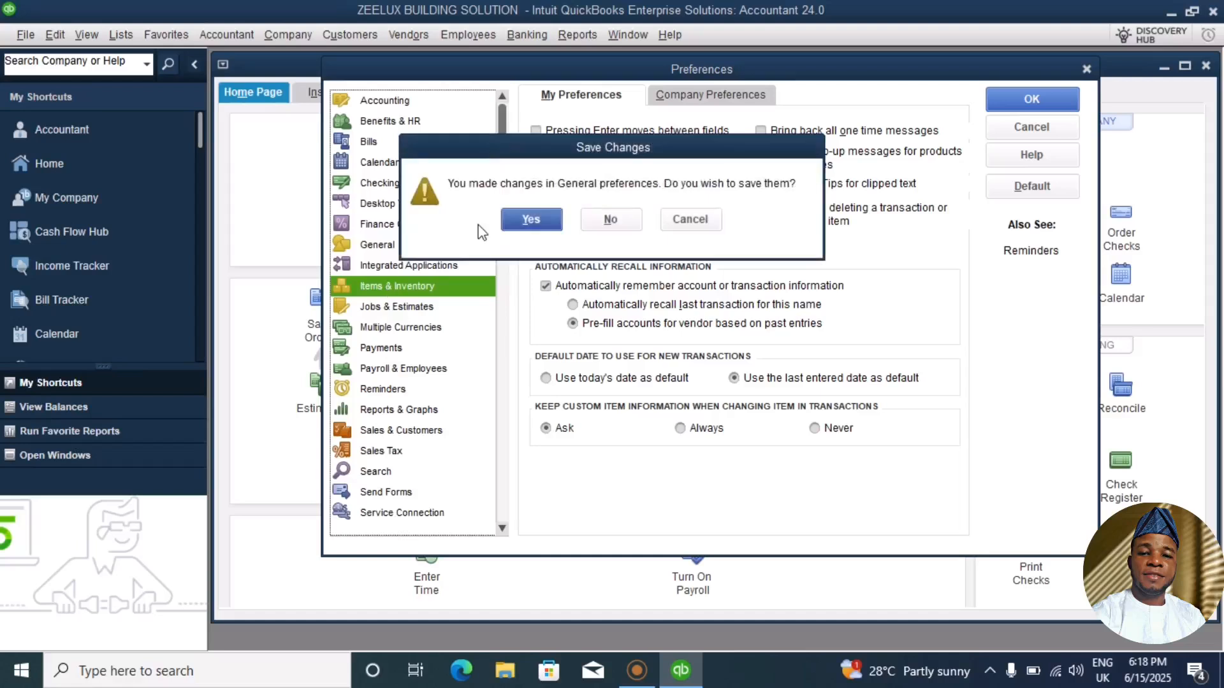
{"action": "left_click", "coordinate": [531, 220]}
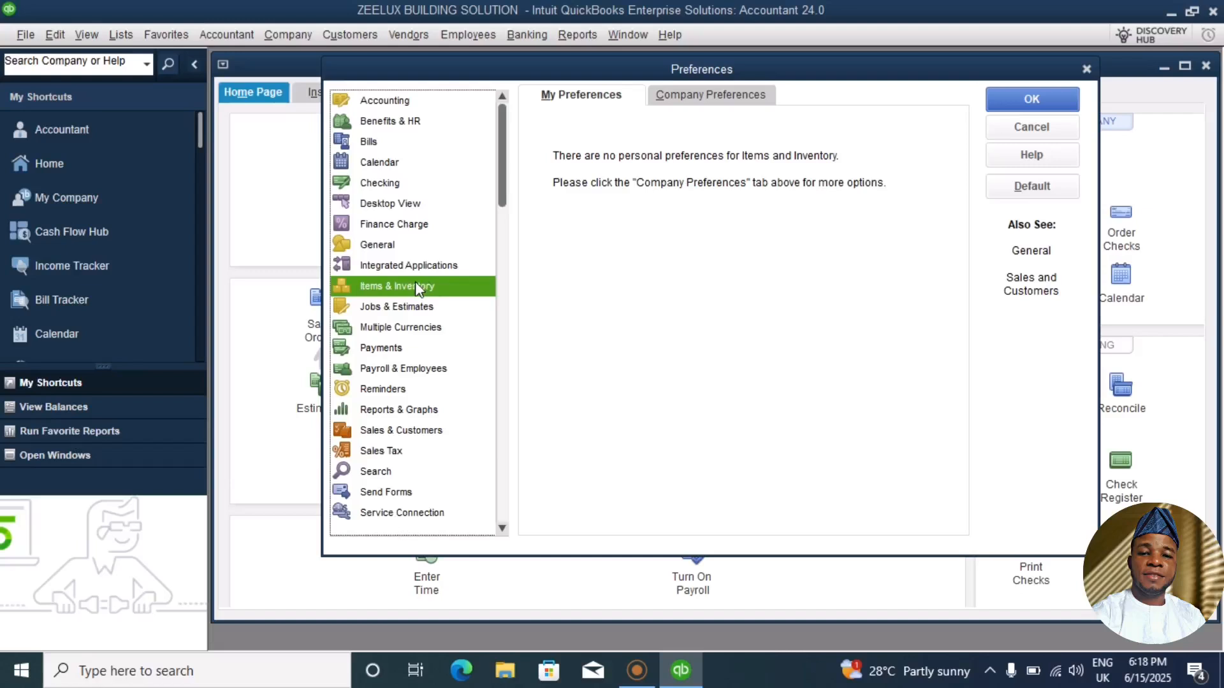
Activate inventory and purchase orders in the company preferences and save, allowing all open windows to close
{"action": "left_click", "coordinate": [691, 106]}
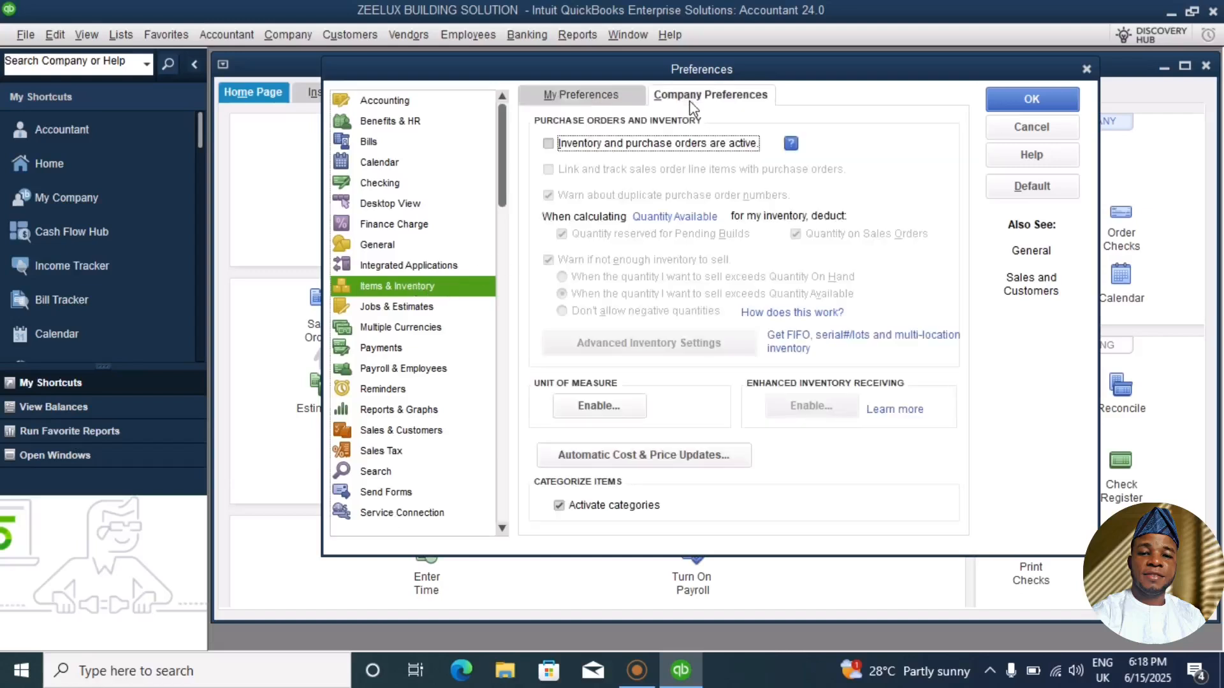
{"action": "left_click", "coordinate": [548, 144]}
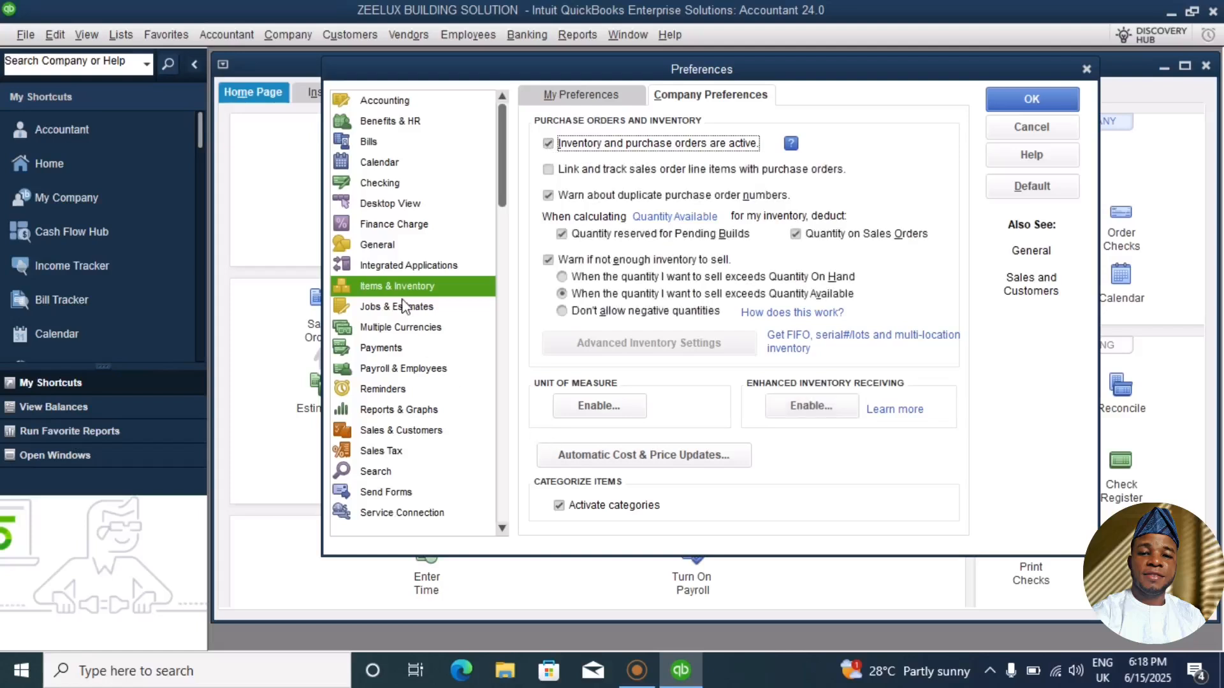
{"action": "left_click", "coordinate": [386, 328]}
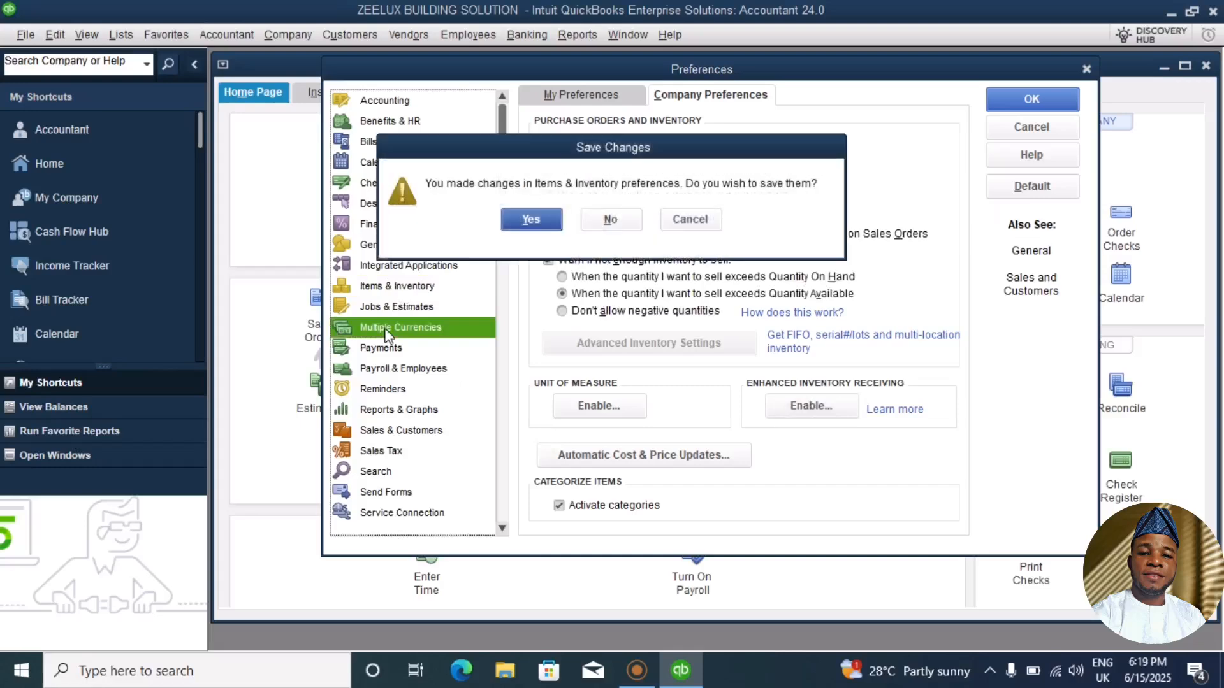
{"action": "left_click", "coordinate": [530, 220]}
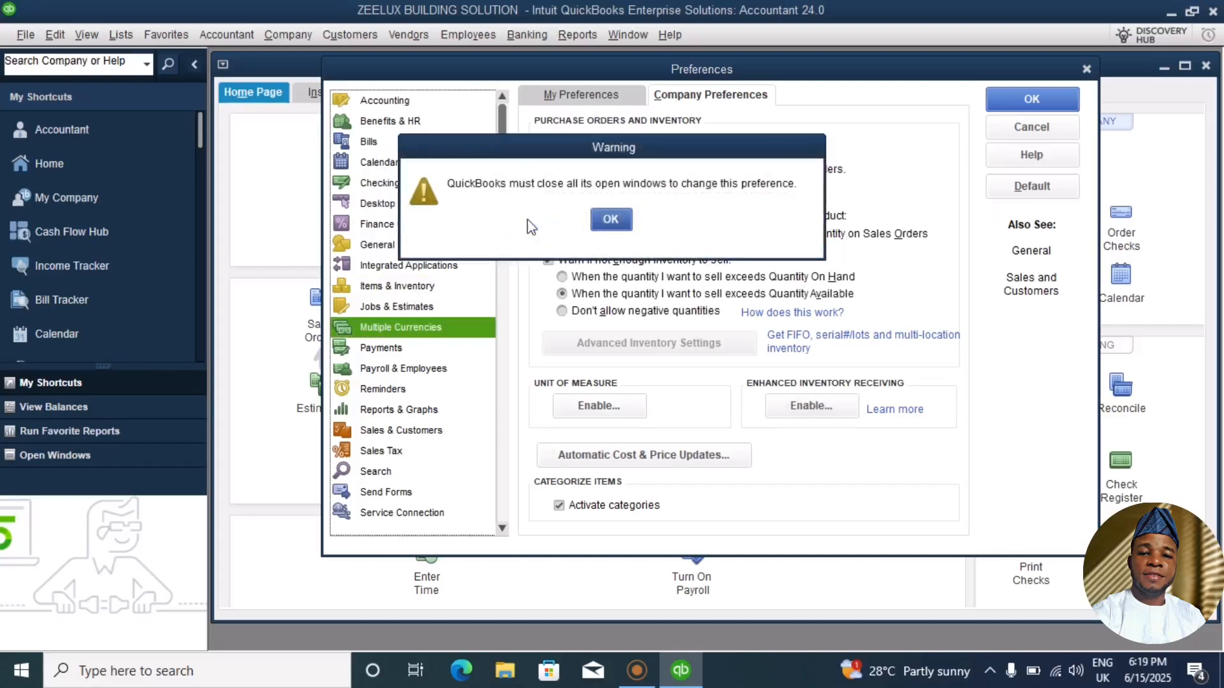
{"action": "left_click", "coordinate": [610, 220]}
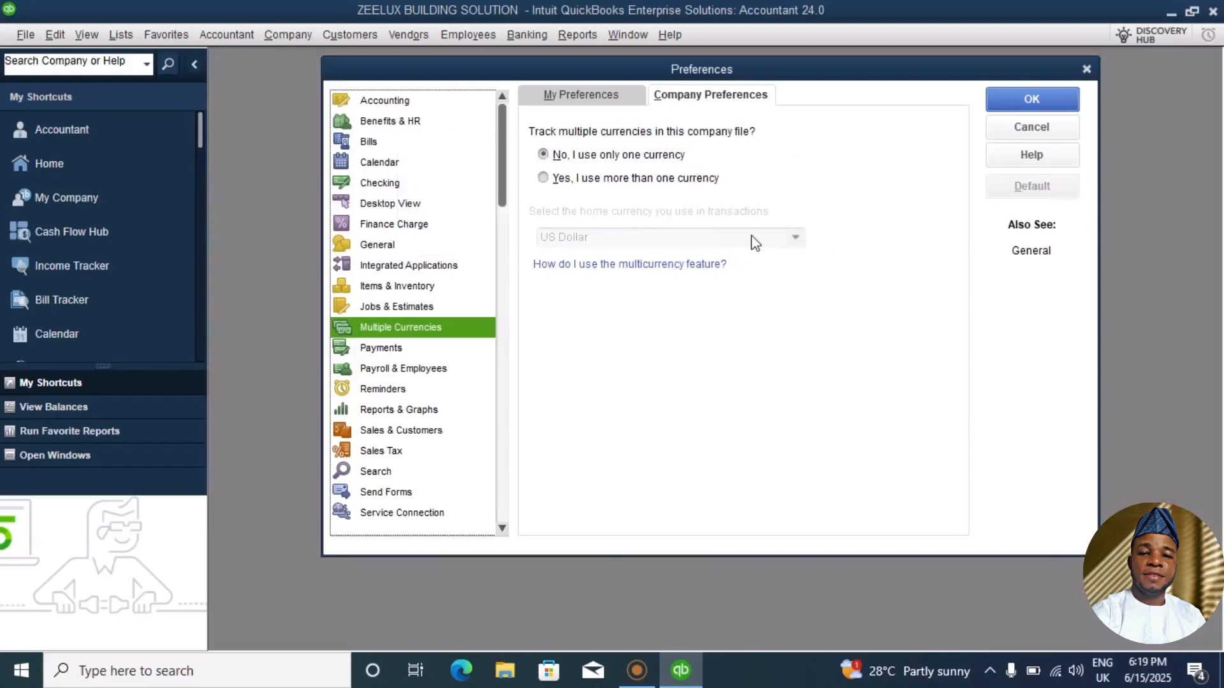
Turn on multiple currencies for the company file and set the home currency to Nigerian Naira
{"action": "left_click", "coordinate": [543, 178]}
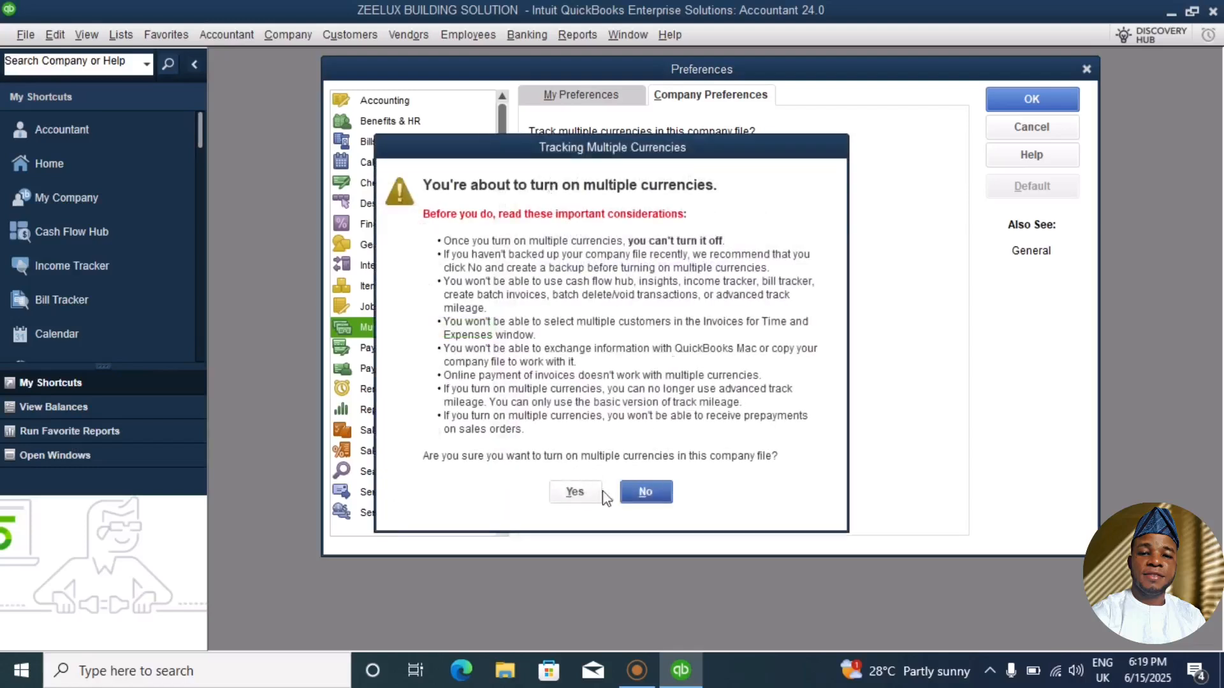
{"action": "left_click", "coordinate": [583, 495]}
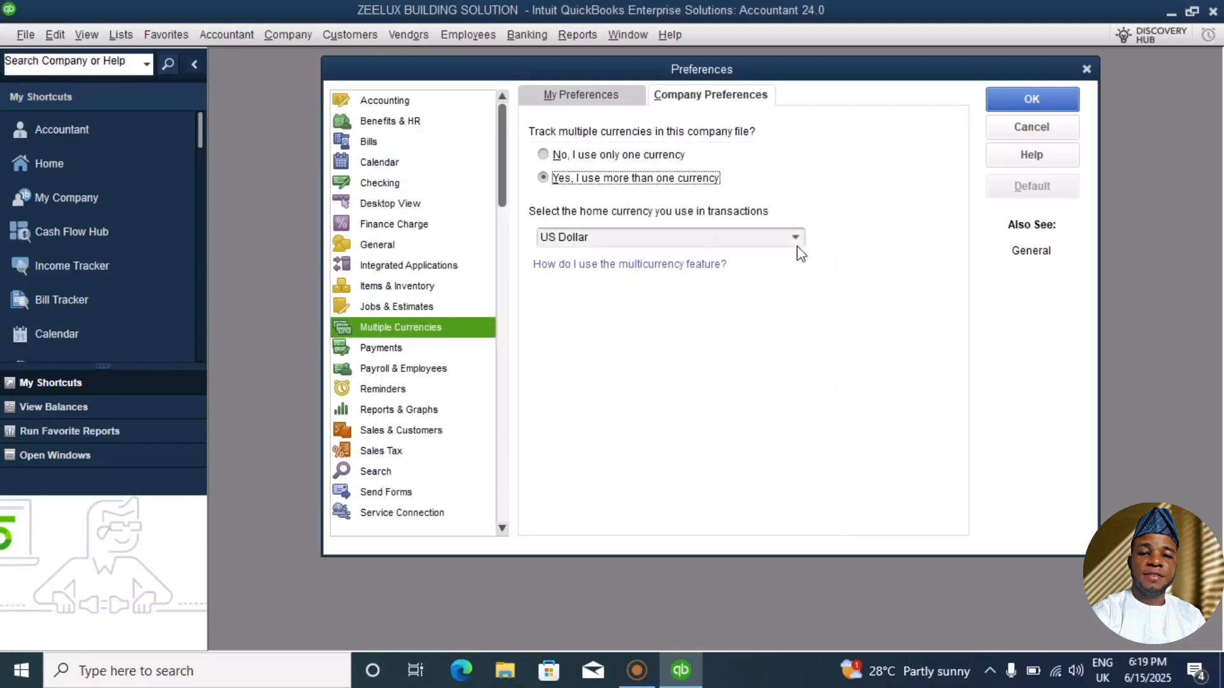
{"action": "left_click", "coordinate": [795, 238]}
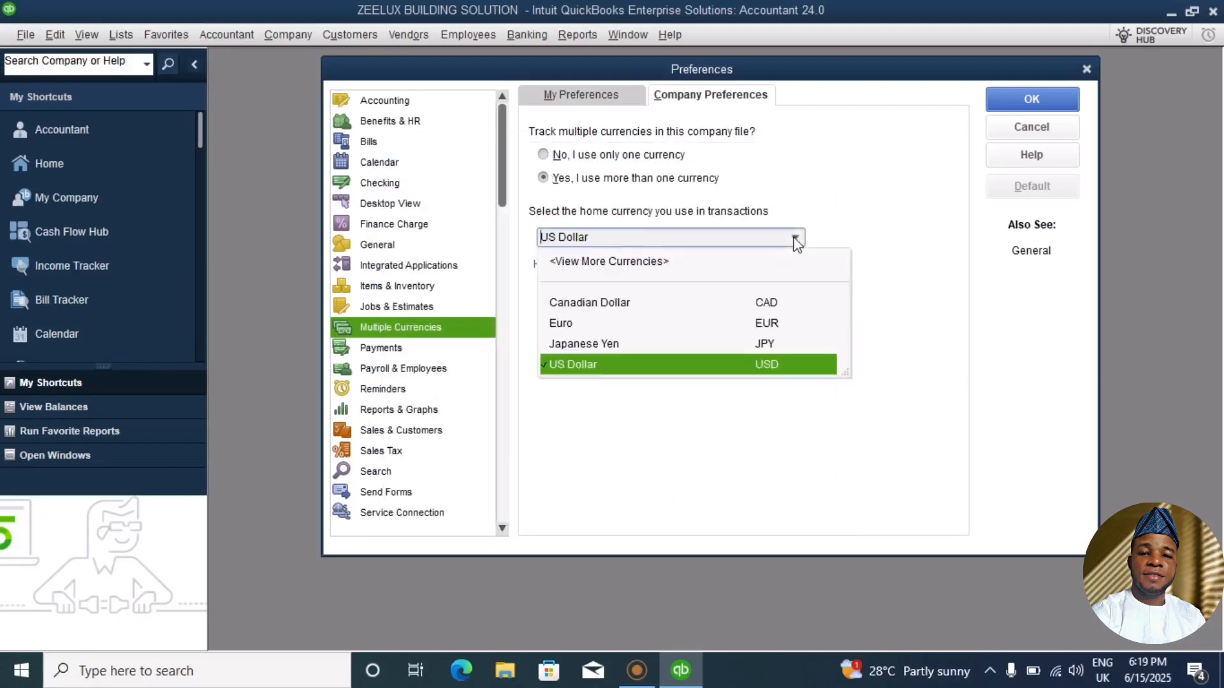
{"action": "left_click", "coordinate": [618, 266]}
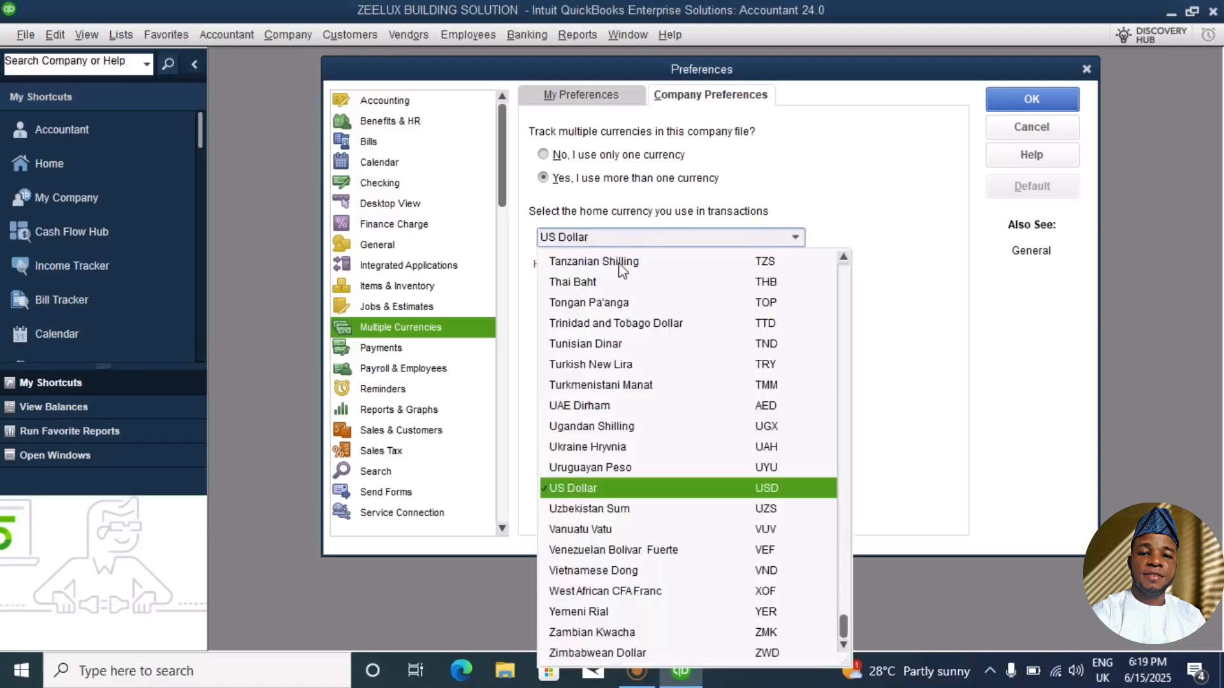
{"action": "key", "text": "Up"}
{"action": "key", "text": "Up"}
{"action": "key", "text": "Up"}
{"action": "key", "text": "Up"}
{"action": "key", "text": "Up"}
{"action": "key", "text": "Up"}
{"action": "key", "text": "Up"}
{"action": "key", "text": "Up"}
{"action": "key", "text": "Up"}
{"action": "key", "text": "Up"}
{"action": "key", "text": "Up"}
{"action": "key", "text": "Up"}
{"action": "key", "text": "Up"}
{"action": "key", "text": "Up"}
{"action": "key", "text": "Up"}
{"action": "key", "text": "Up"}
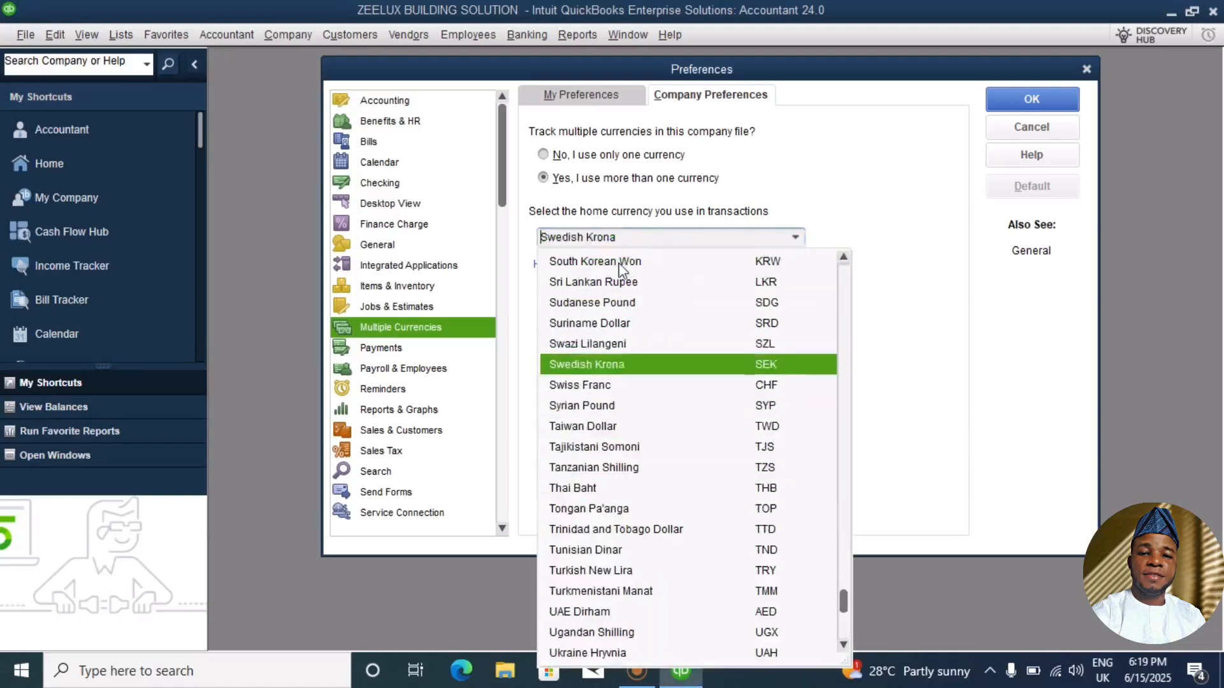
{"action": "key", "text": "Up"}
{"action": "key", "text": "Up"}
{"action": "key", "text": "Up"}
{"action": "key", "text": "Up"}
{"action": "key", "text": "Up"}
{"action": "key", "text": "Up"}
{"action": "key", "text": "Up"}
{"action": "key", "text": "Up"}
{"action": "key", "text": "Up"}
{"action": "key", "text": "Up"}
{"action": "key", "text": "Up"}
{"action": "key", "text": "Up"}
{"action": "key", "text": "Up"}
{"action": "key", "text": "Up"}
{"action": "key", "text": "Up"}
{"action": "key", "text": "Up"}
{"action": "key", "text": "Up"}
{"action": "key", "text": "Up"}
{"action": "key", "text": "Up"}
{"action": "key", "text": "Up"}
{"action": "scroll", "coordinate": [618, 263], "scroll_direction": "up", "scroll_amount": 17}
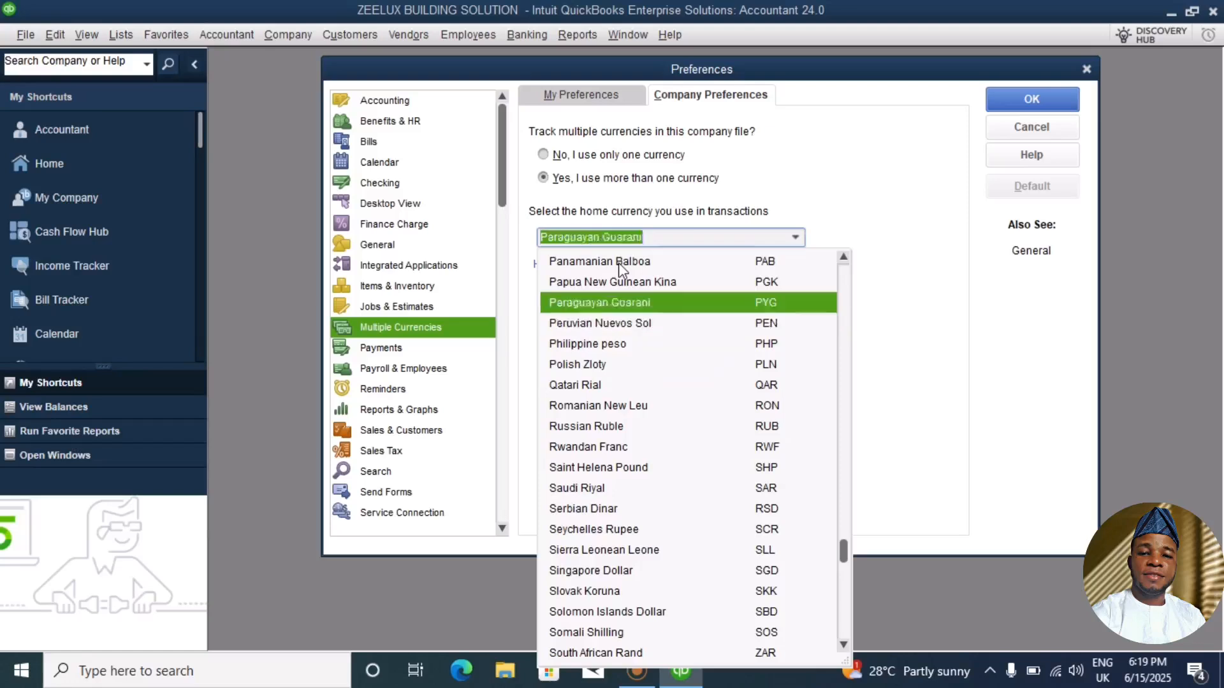
{"action": "scroll", "coordinate": [618, 263], "scroll_direction": "down", "scroll_amount": 2}
{"action": "scroll", "coordinate": [618, 262], "scroll_direction": "up", "scroll_amount": 2}
{"action": "scroll", "coordinate": [619, 263], "scroll_direction": "down", "scroll_amount": 2}
{"action": "key", "text": "Down"}
{"action": "key", "text": "Down"}
{"action": "key", "text": "Down"}
{"action": "key", "text": "Down"}
{"action": "key", "text": "Down"}
{"action": "key", "text": "Down"}
{"action": "key", "text": "Down"}
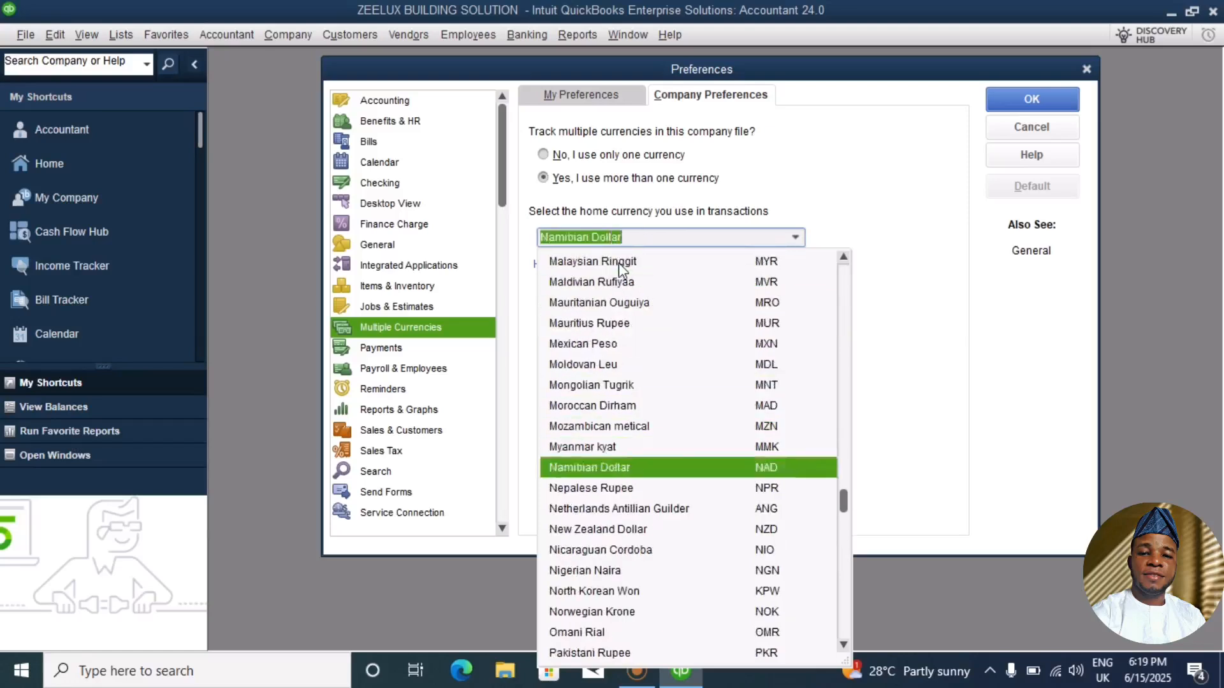
{"action": "key", "text": "Return"}
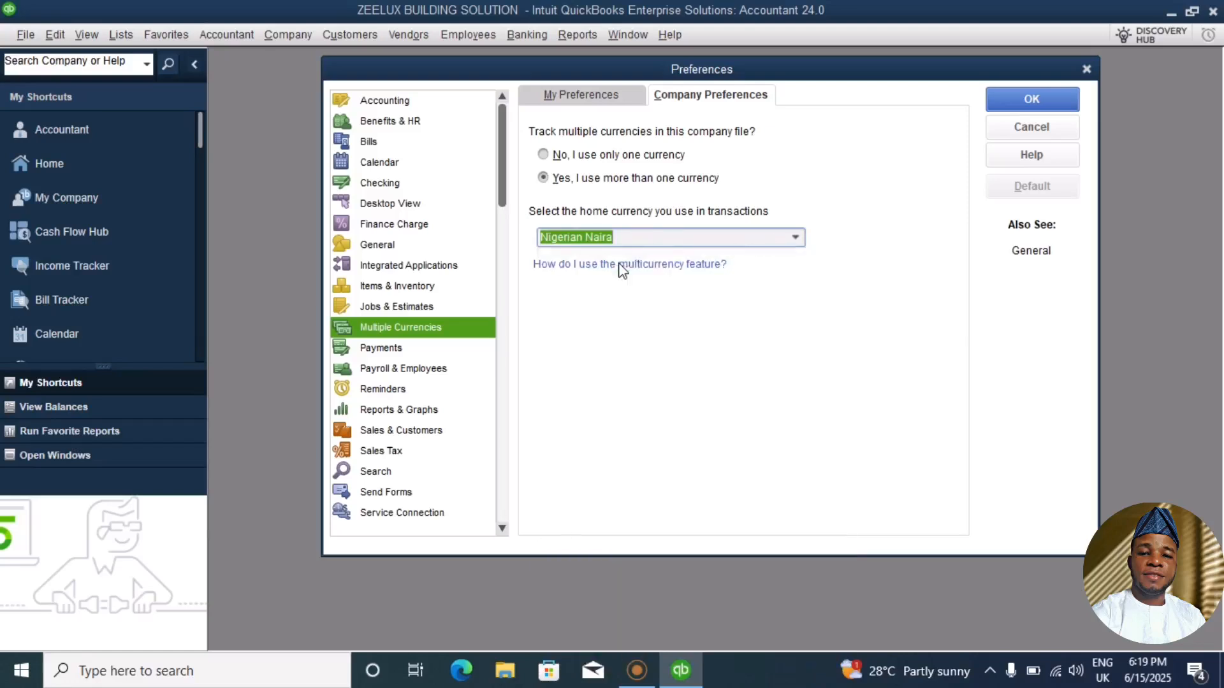
{"action": "left_click", "coordinate": [605, 230]}
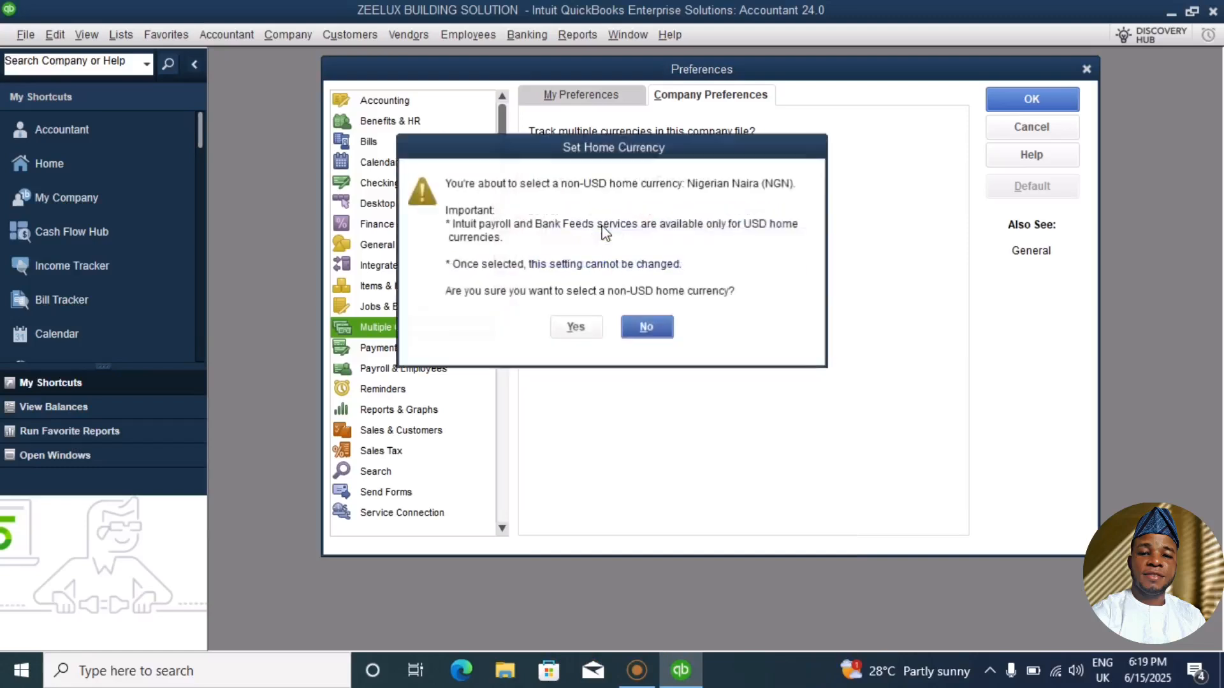
{"action": "left_click", "coordinate": [577, 328]}
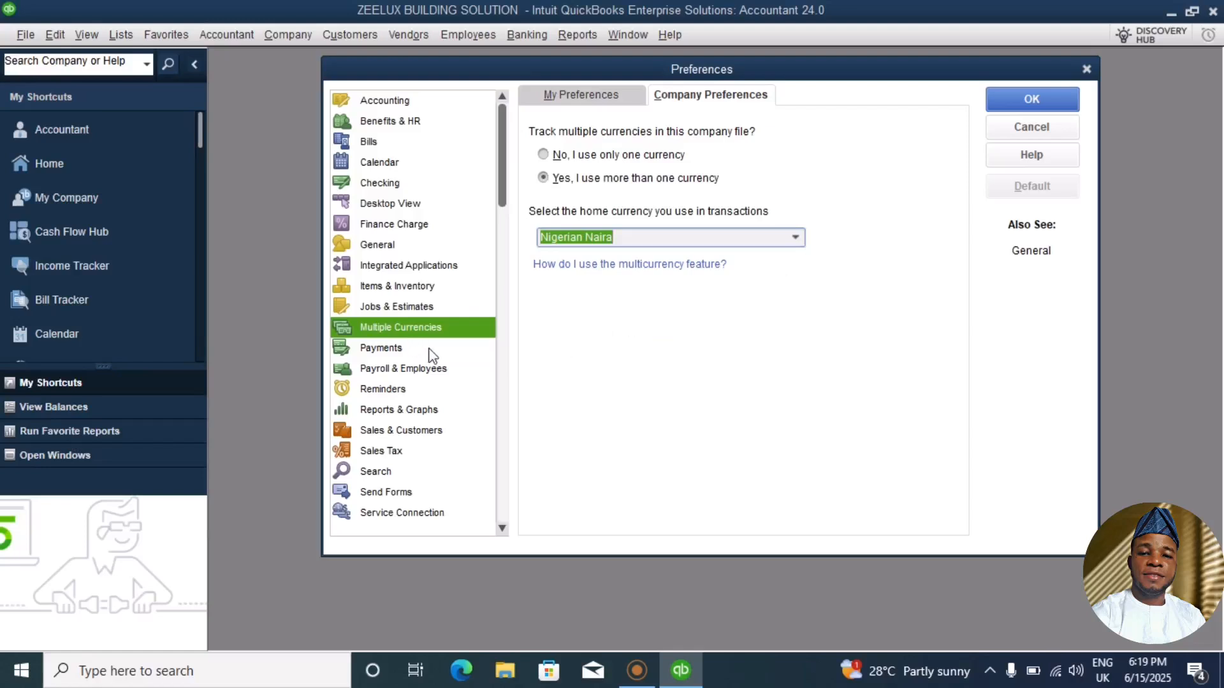
Save the Multiple Currencies preferences and move on to the Payments preferences
{"action": "left_click", "coordinate": [385, 350]}
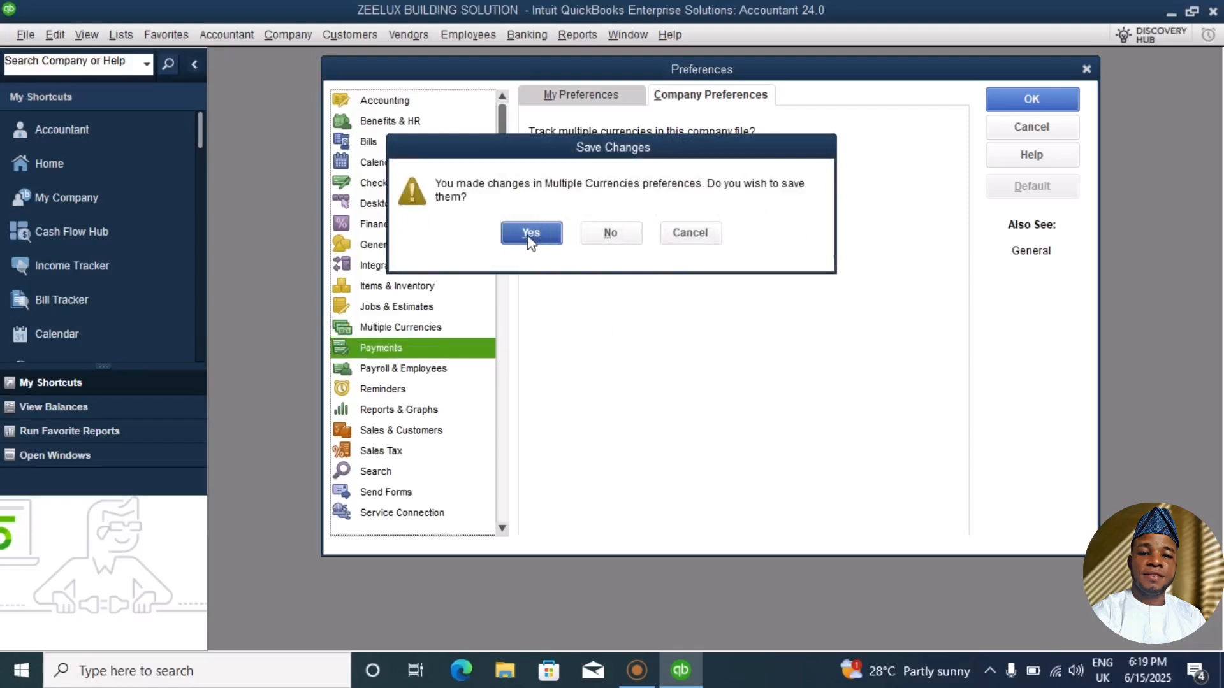
{"action": "left_click", "coordinate": [527, 237]}
{"action": "left_click", "coordinate": [614, 221]}
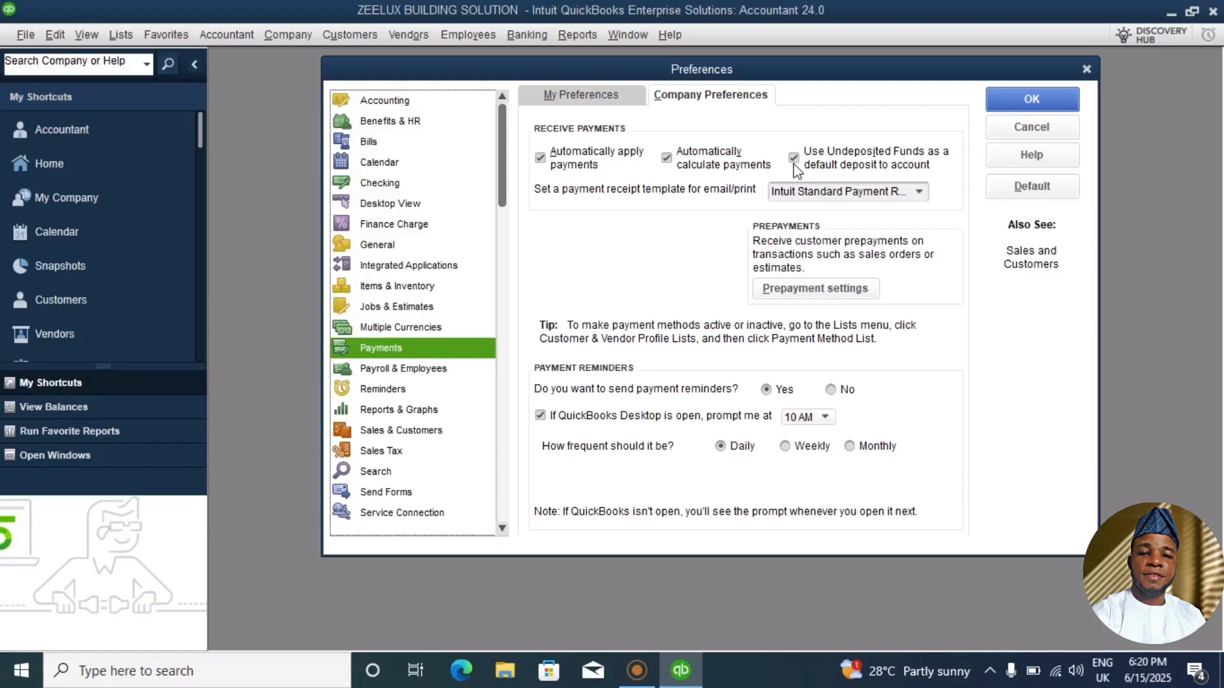
Turn off Undeposited Funds as the default deposit account and save it while moving on to the Reports & Graphs preferences
{"action": "left_click", "coordinate": [794, 165]}
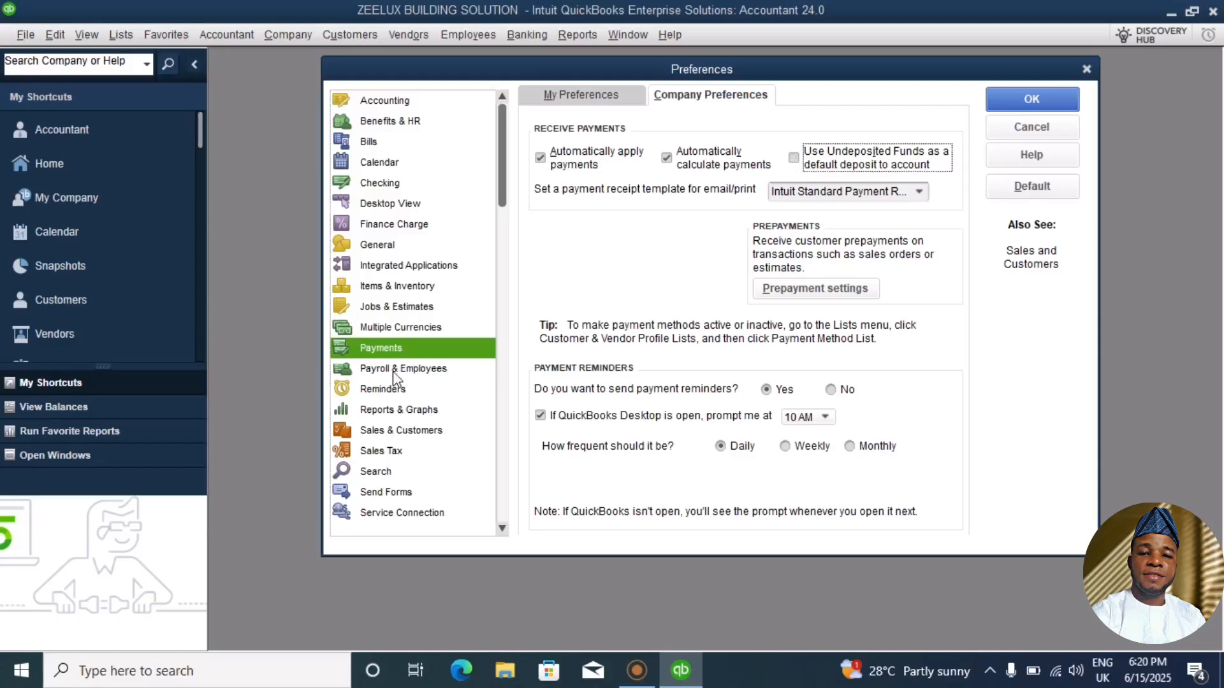
{"action": "left_click", "coordinate": [399, 411]}
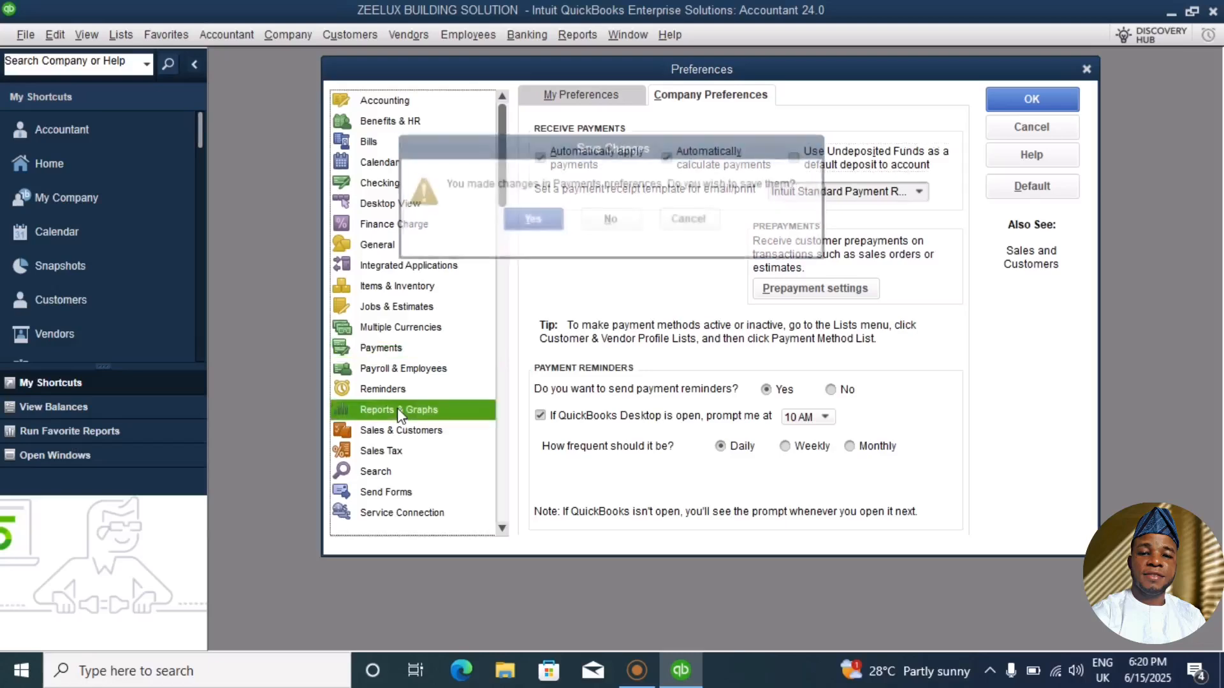
{"action": "left_click", "coordinate": [529, 219]}
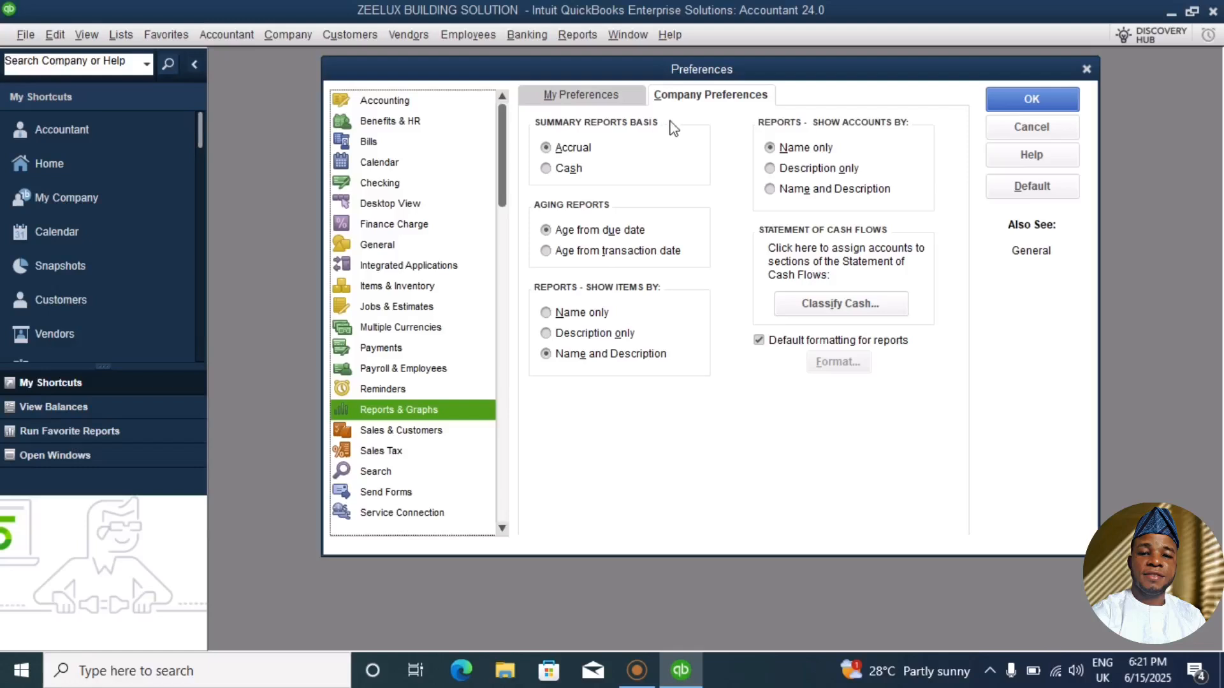
Set reports and graphs to refresh automatically in the personal Reports & Graphs preferences and save the preferences
{"action": "left_click", "coordinate": [687, 97]}
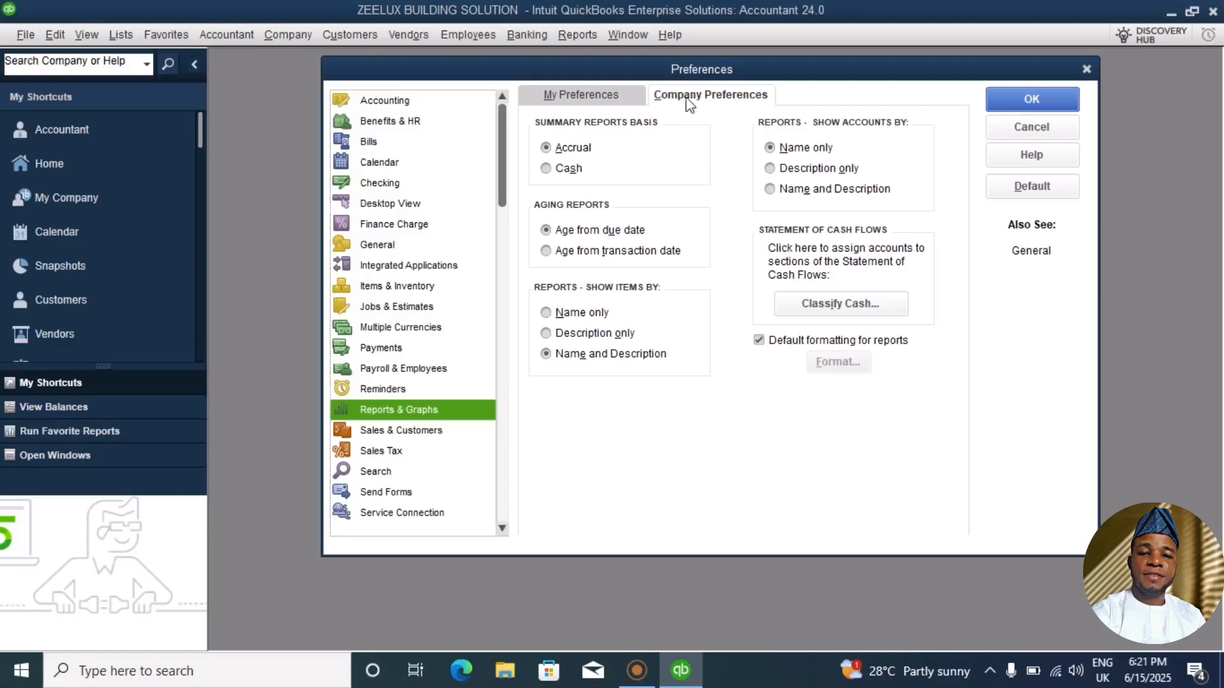
{"action": "left_click", "coordinate": [619, 104]}
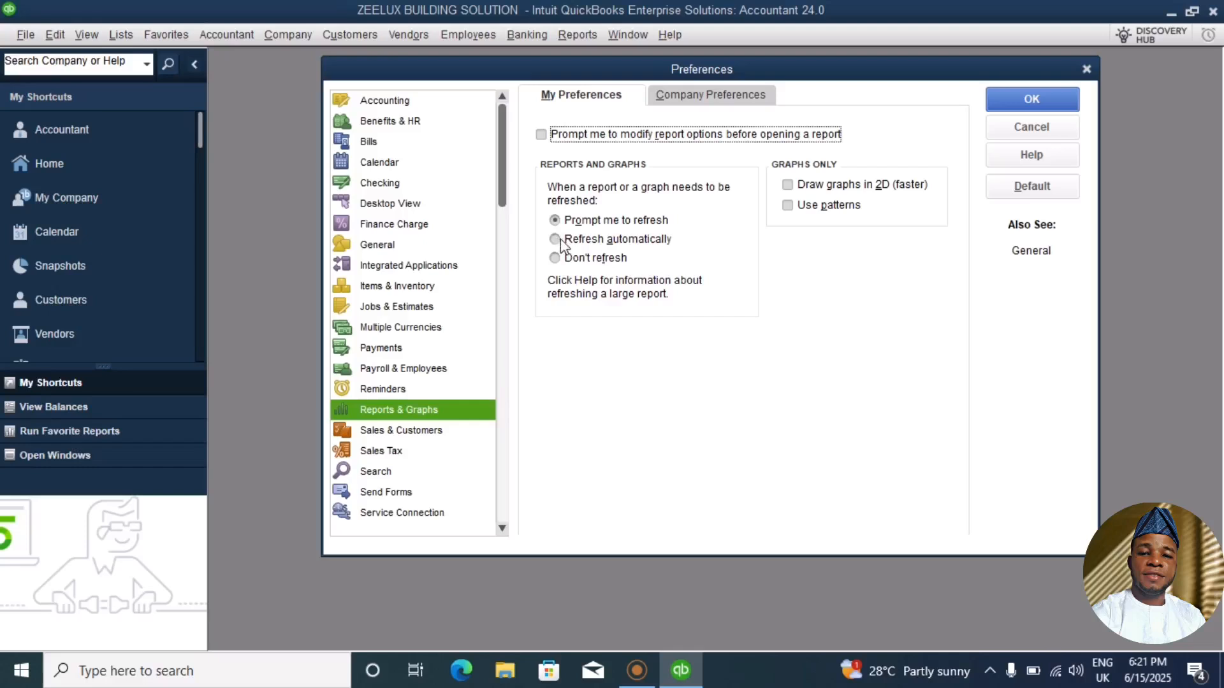
{"action": "left_click", "coordinate": [555, 240]}
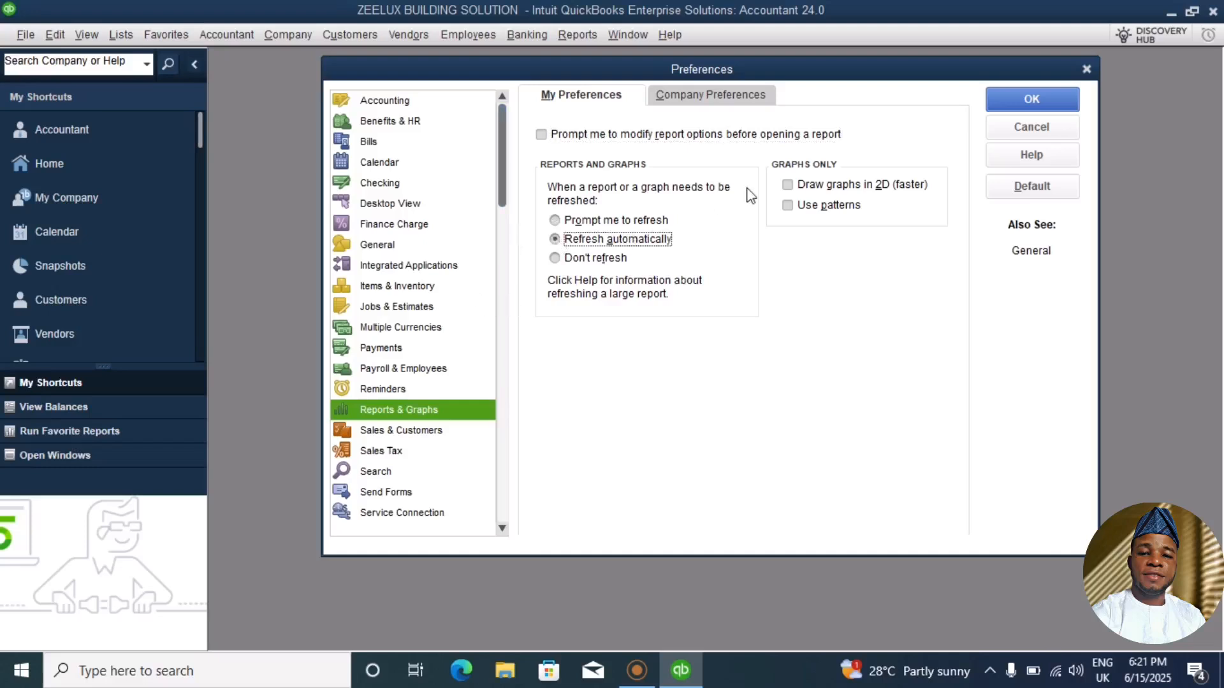
{"action": "left_click", "coordinate": [1016, 103]}
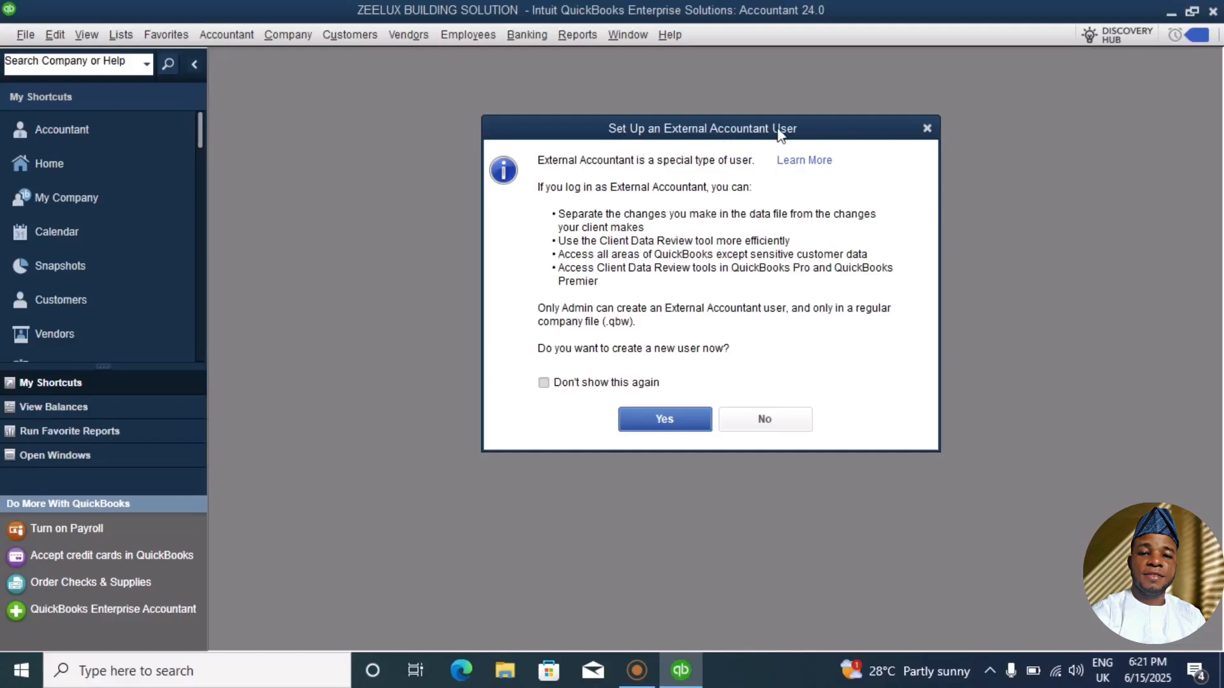
Try to create an External Accountant user with the role of signing in on the client's behalf to manage the company file
{"action": "left_click", "coordinate": [666, 419]}
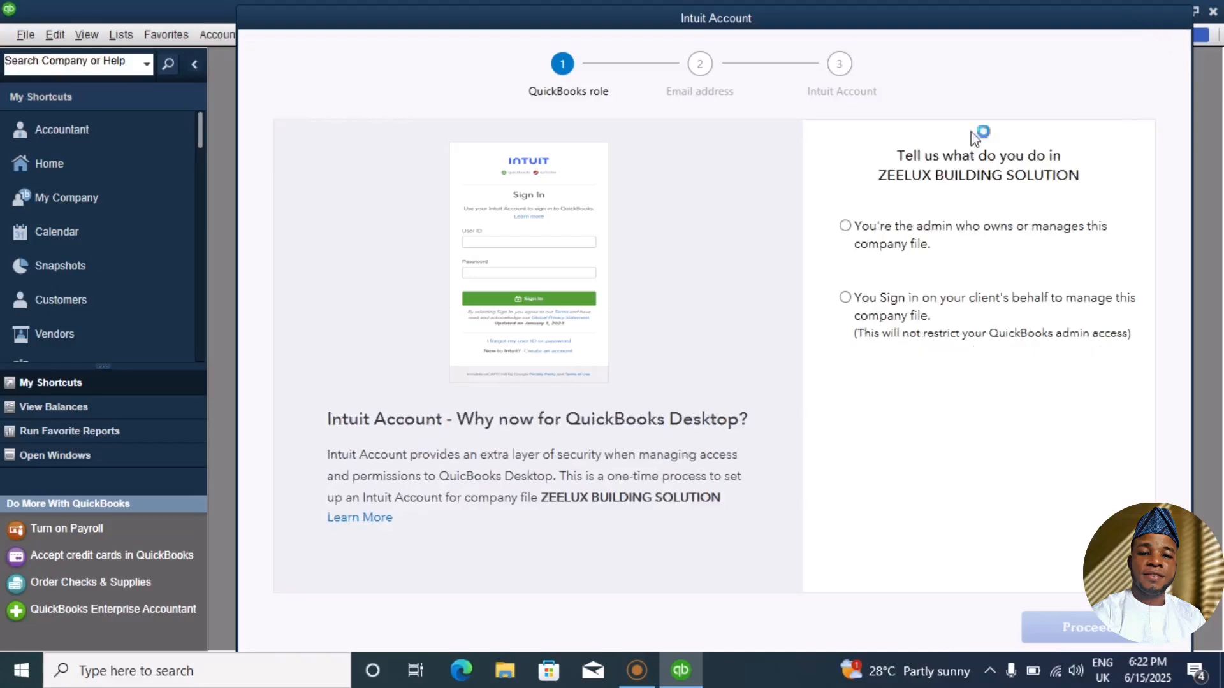
{"action": "left_click", "coordinate": [845, 298]}
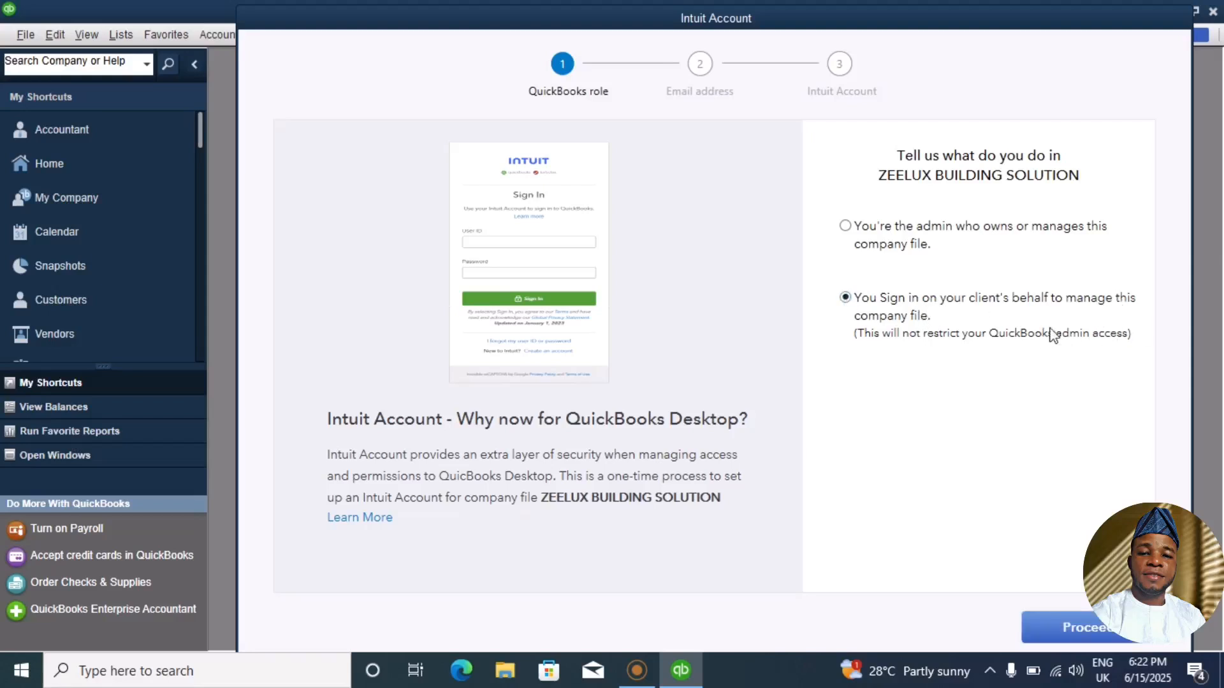
{"action": "left_click", "coordinate": [1088, 623]}
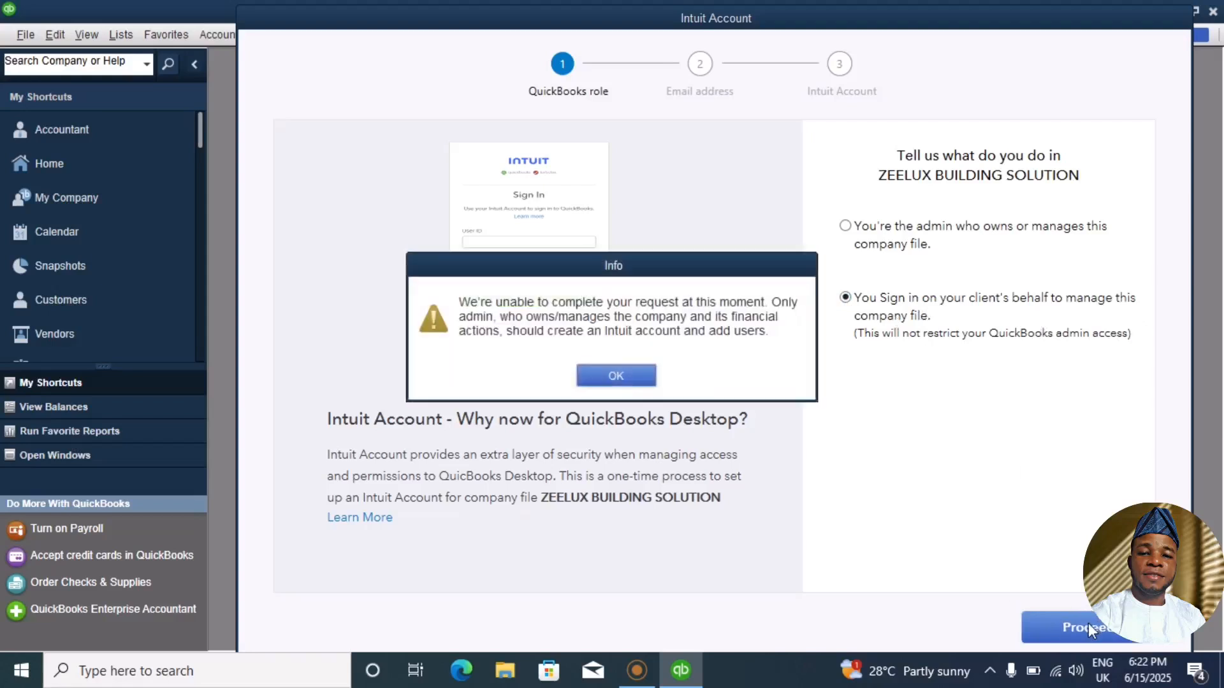
{"action": "left_click", "coordinate": [608, 380]}
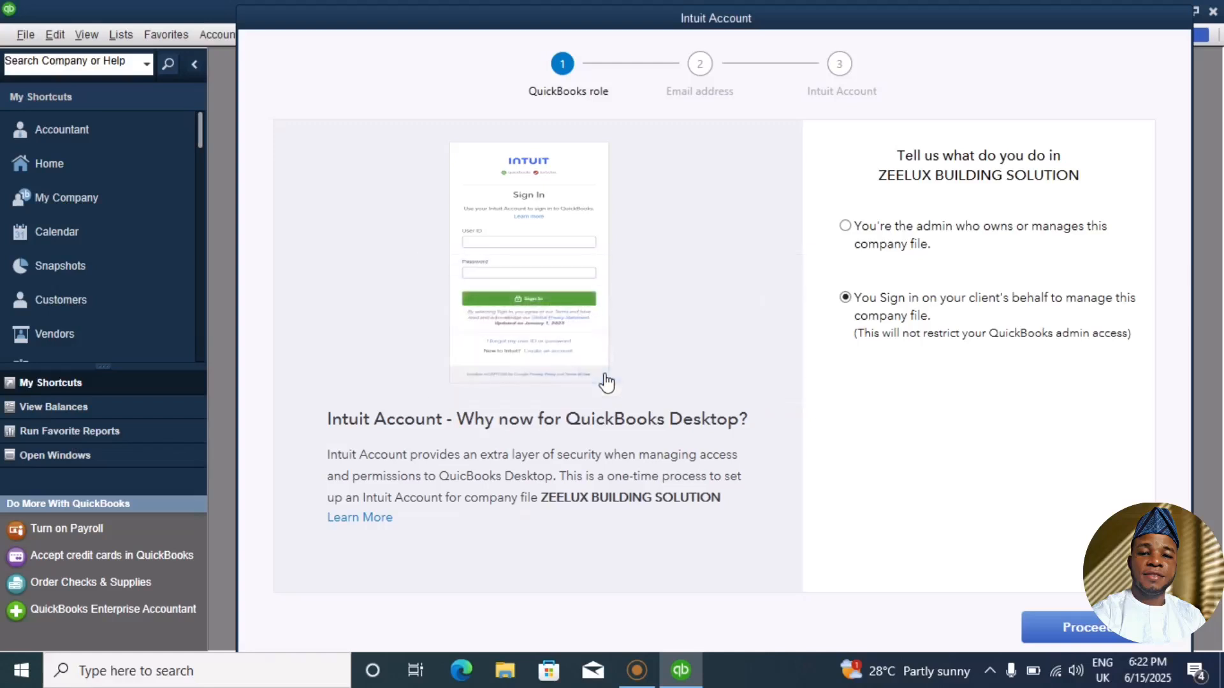
{"action": "left_click", "coordinate": [1085, 634]}
{"action": "key", "text": "Return"}
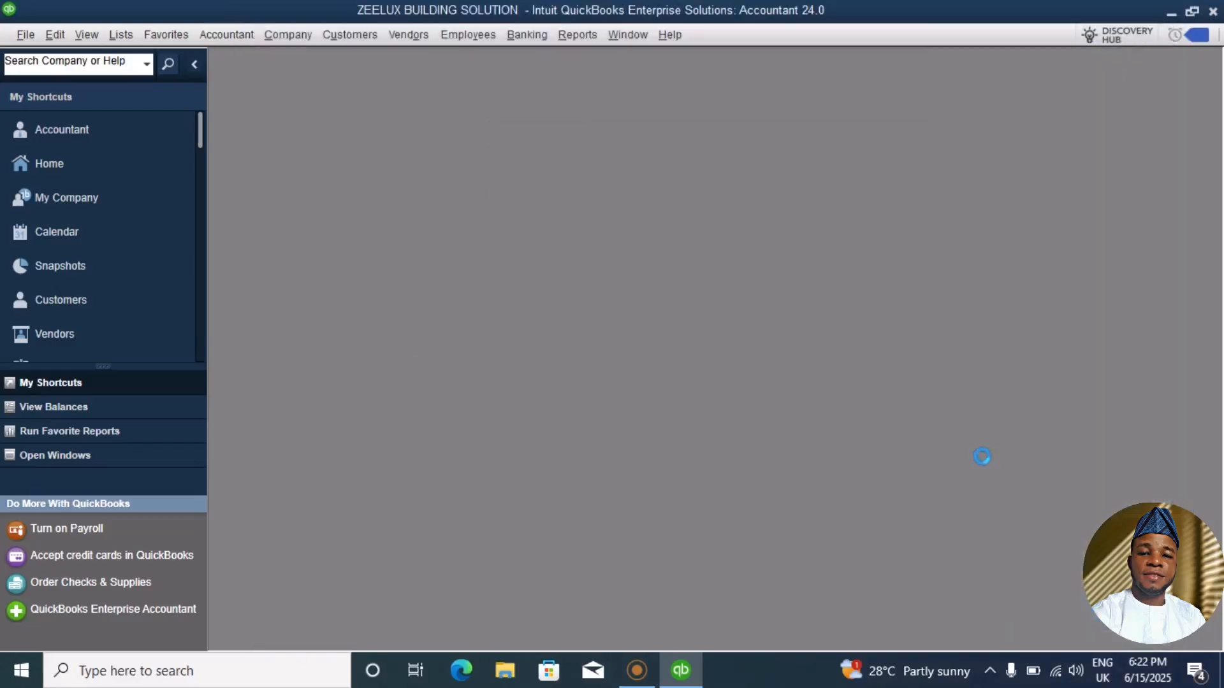